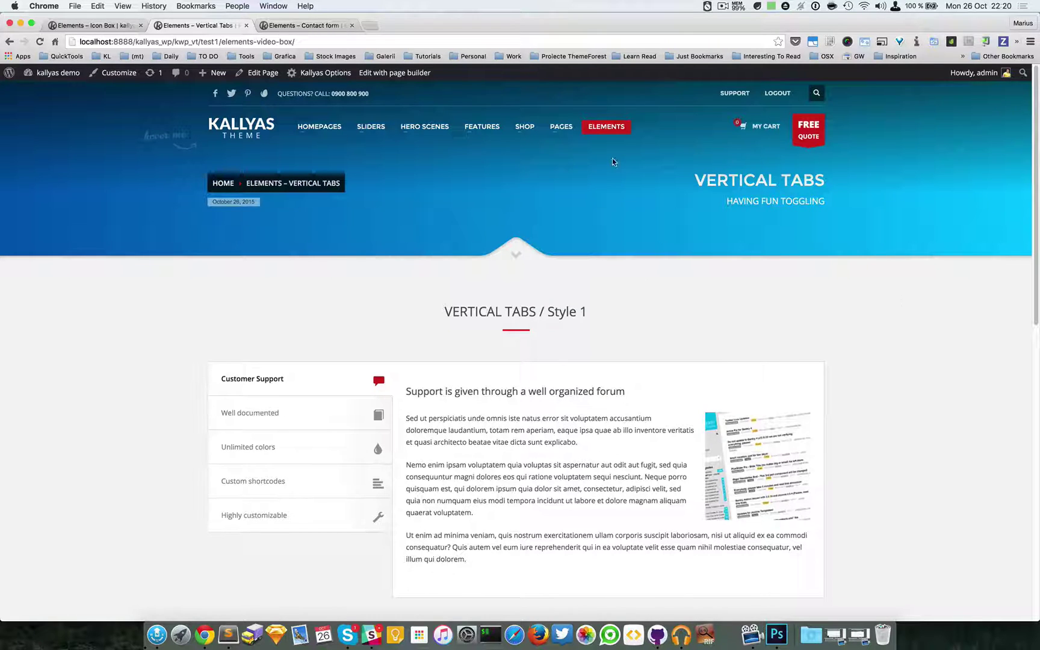
# Scroll through the page to look over the Style 1 and Style 2 Vertical Tabs blocks.
pyautogui.moveTo(611, 128)
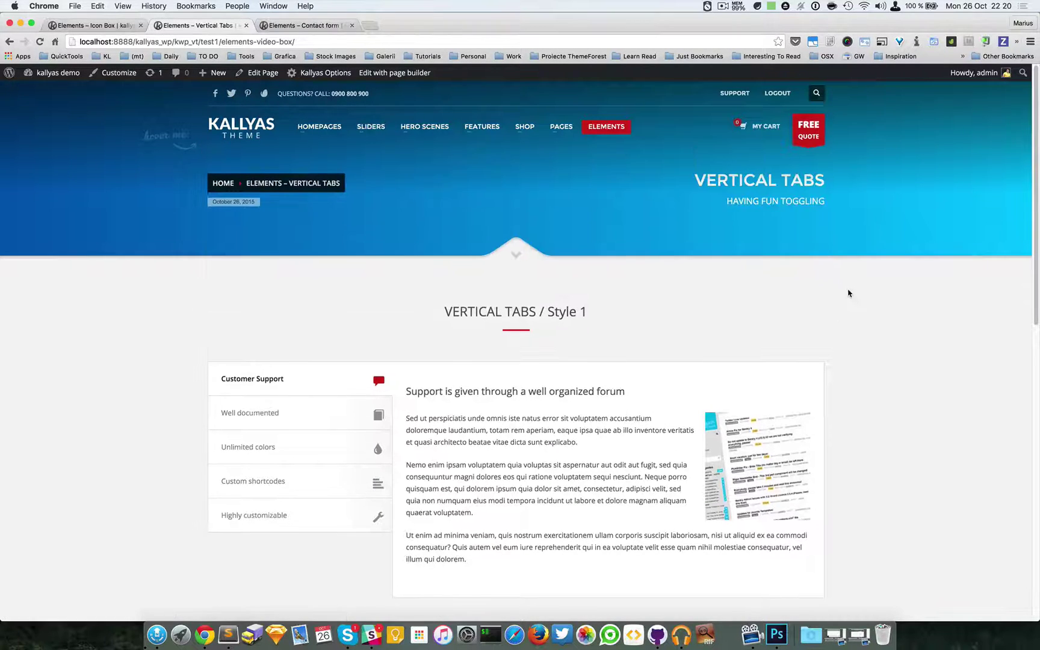
pyautogui.scroll(-2, 847, 293)
pyautogui.scroll(-5, 501, 323)
pyautogui.scroll(-4, 506, 361)
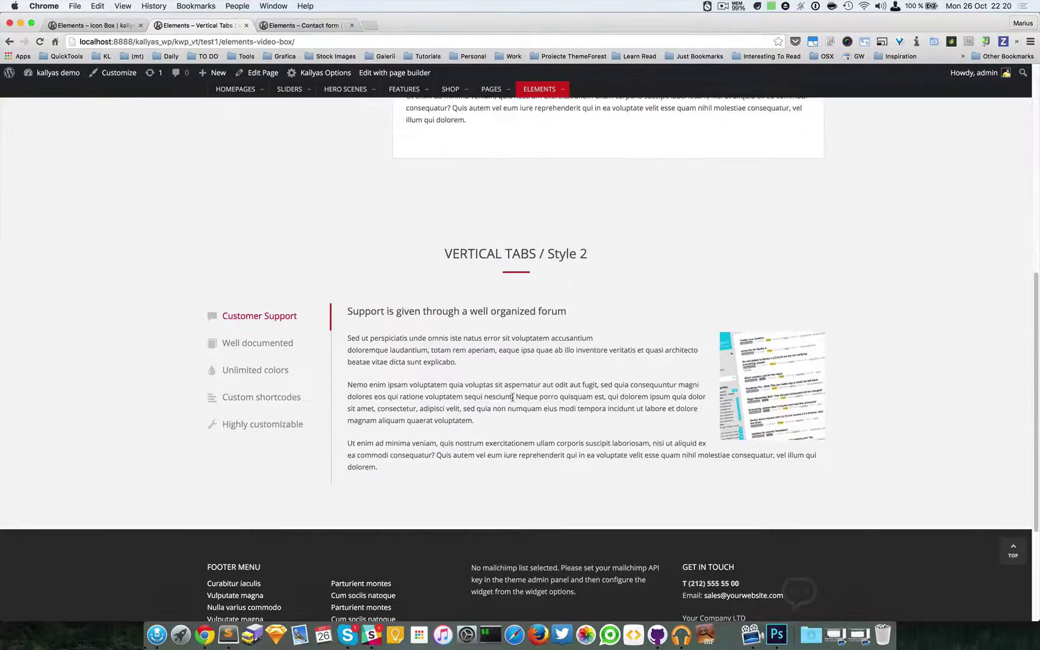
pyautogui.scroll(5, 512, 403)
pyautogui.scroll(-1, 488, 266)
pyautogui.scroll(2, 488, 266)
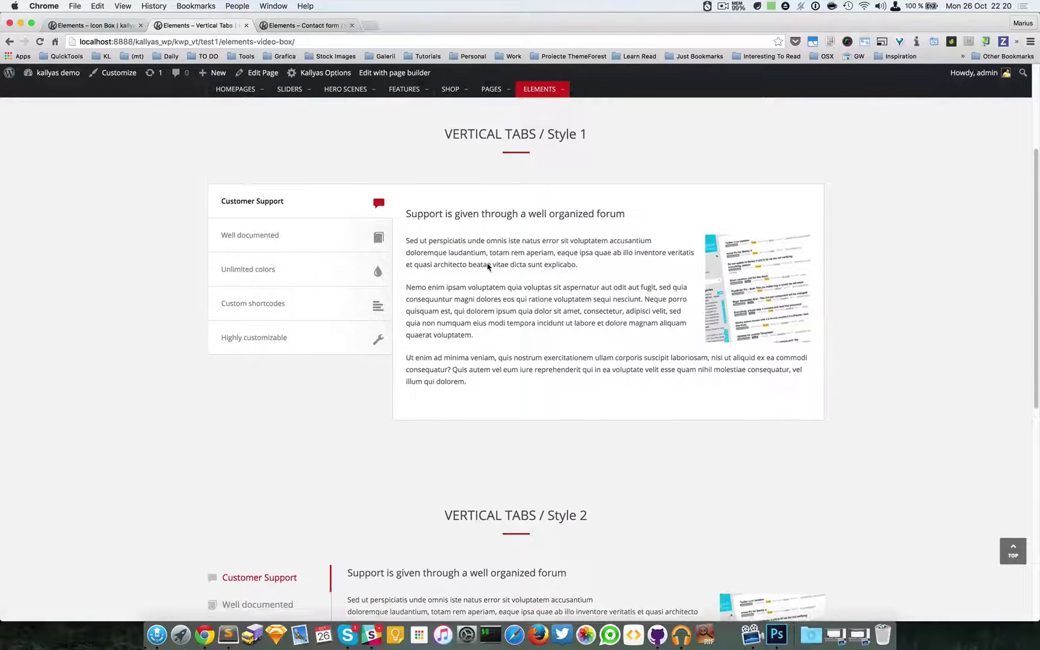
pyautogui.scroll(-1, 499, 271)
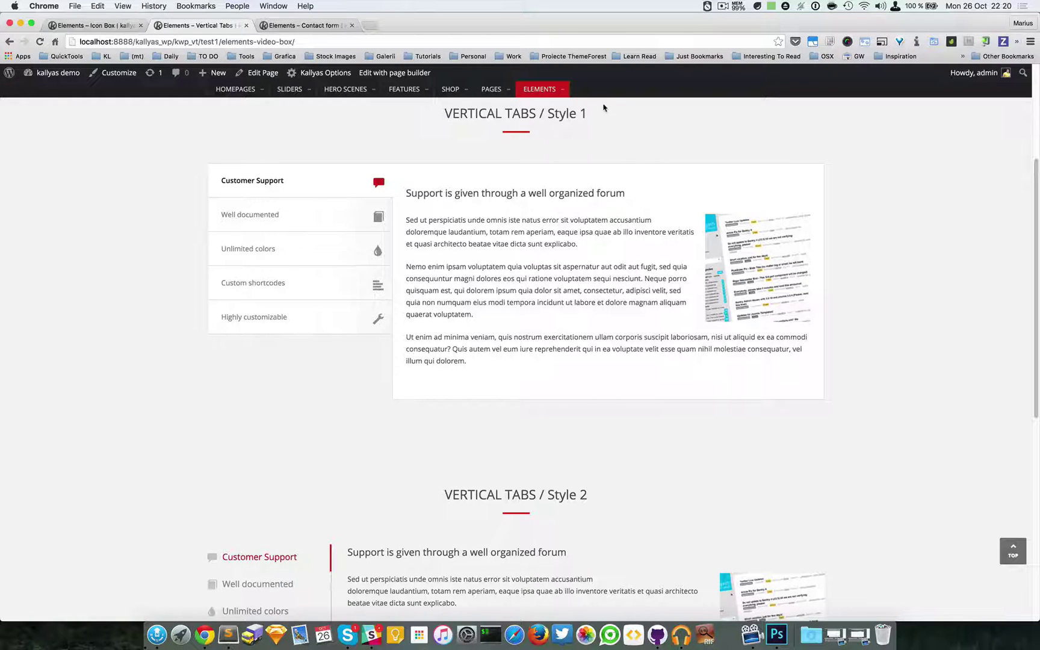
pyautogui.scroll(-1, 555, 504)
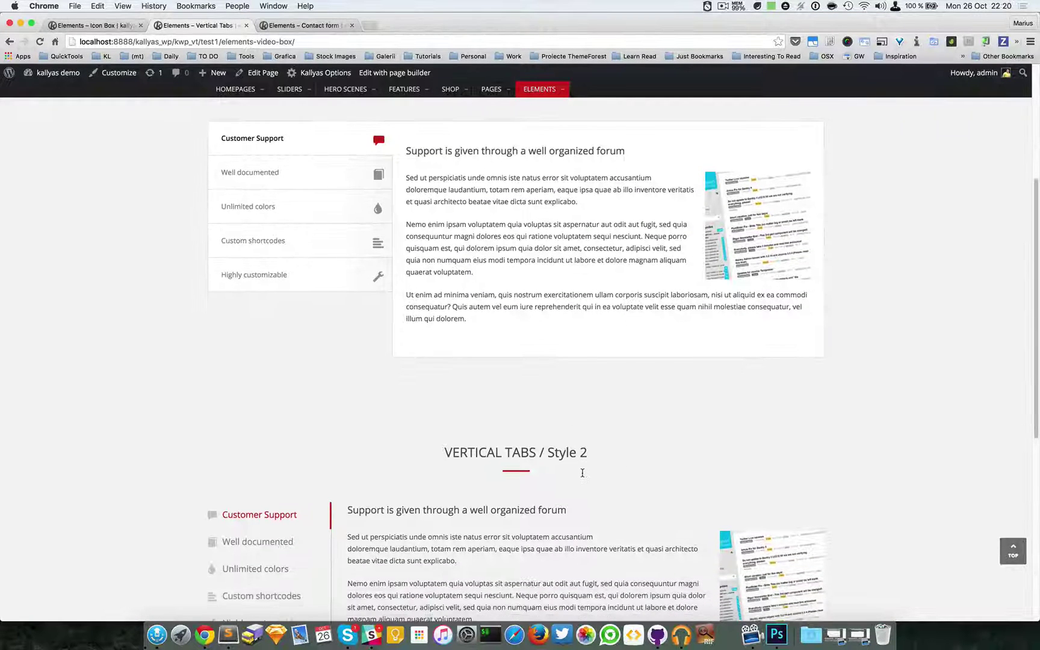
pyautogui.scroll(1, 583, 473)
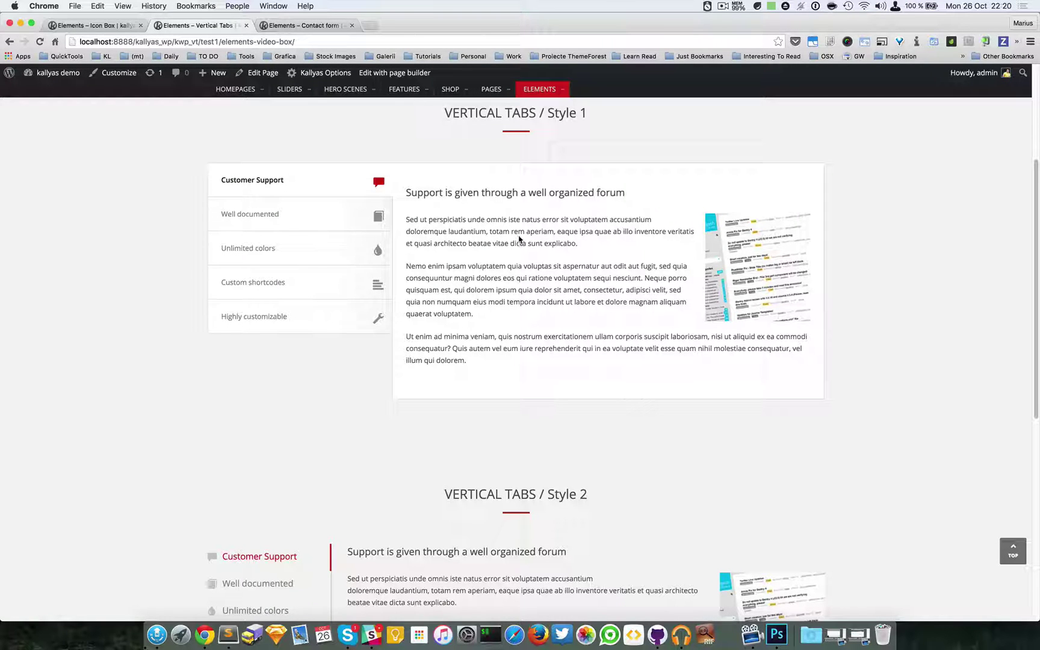
pyautogui.scroll(-5, 546, 368)
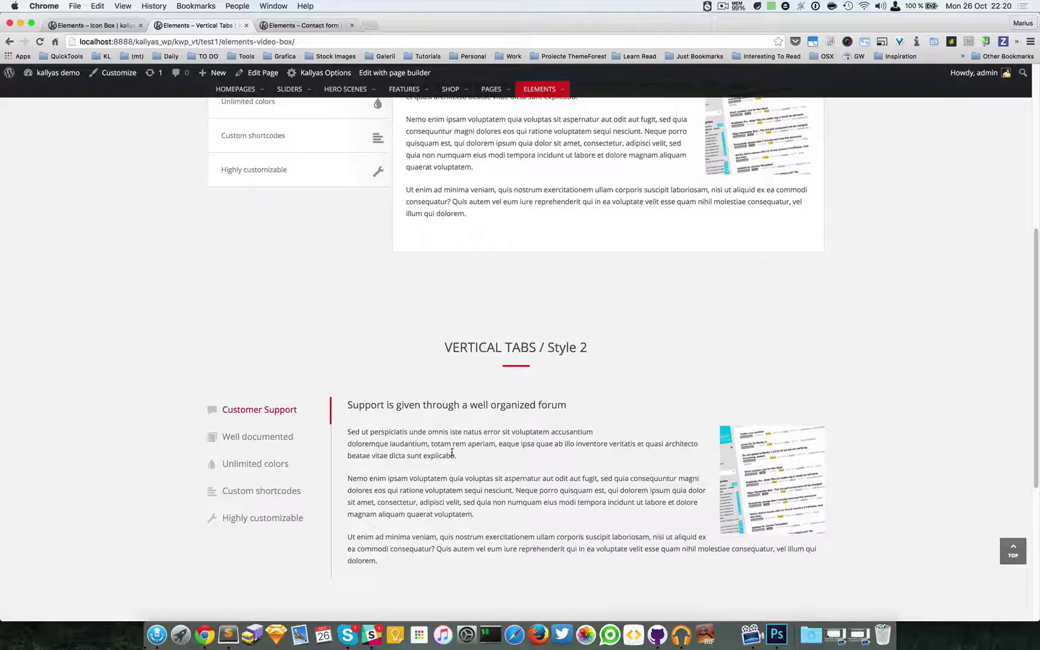
pyautogui.scroll(5, 452, 452)
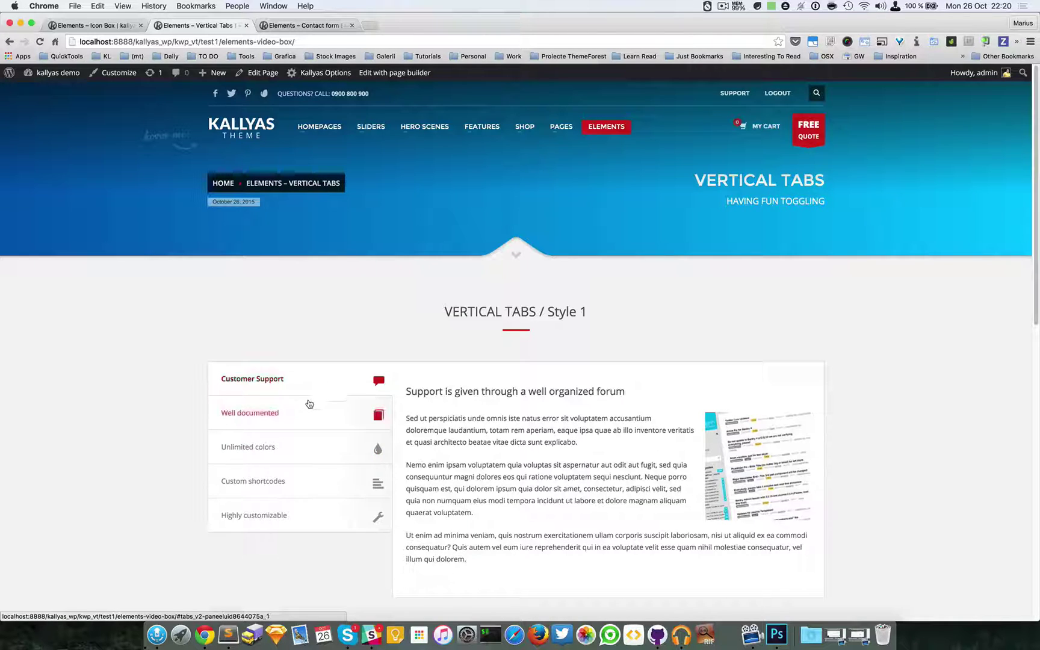
# Preview the Style 1 panes: Well documented, Customer Support, Unlimited colors, Highly customizable, then Custom shortcodes.
pyautogui.click(309, 413)
pyautogui.click(319, 380)
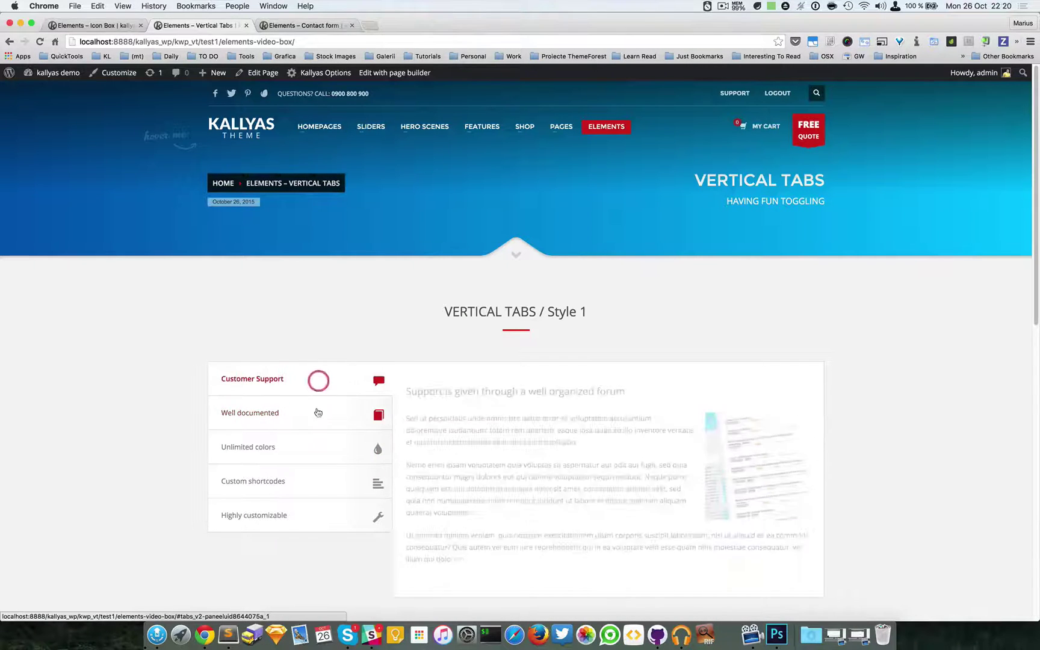
pyautogui.click(314, 443)
pyautogui.scroll(-1, 313, 442)
pyautogui.click(287, 477)
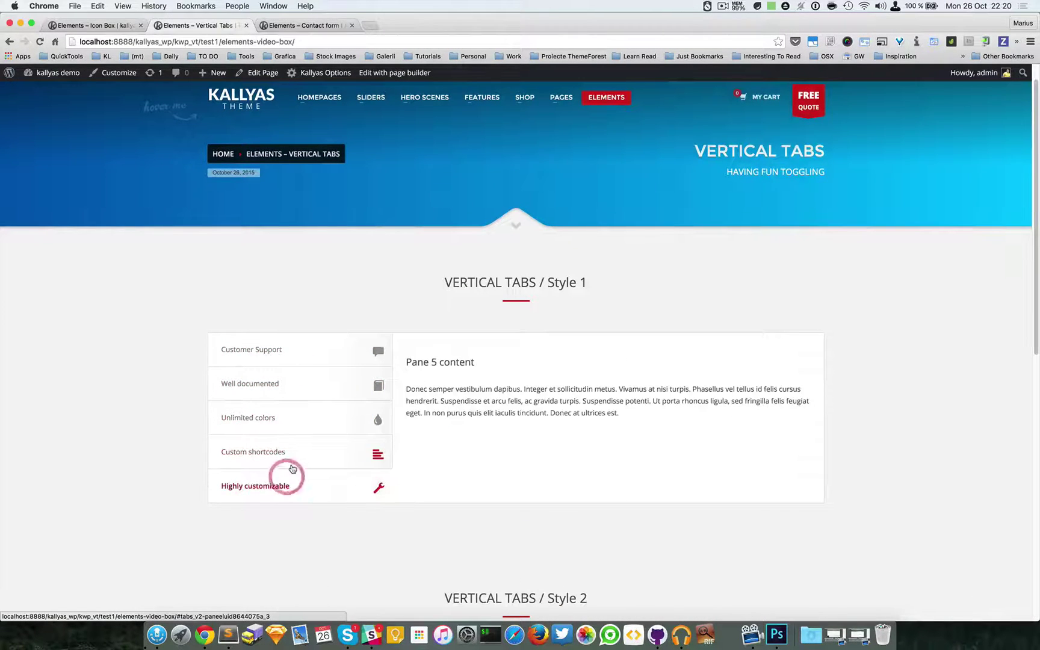
pyautogui.click(291, 465)
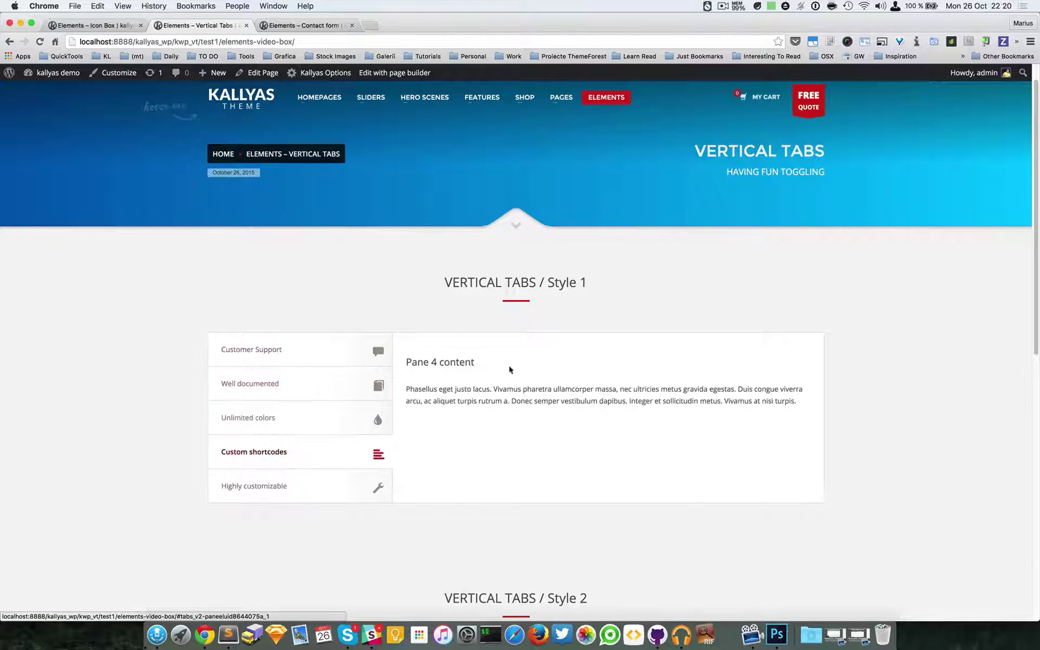
# Preview the Well documented and Unlimited colors panes in the Style 2 block.
pyautogui.scroll(-5, 510, 370)
pyautogui.scroll(3, 487, 116)
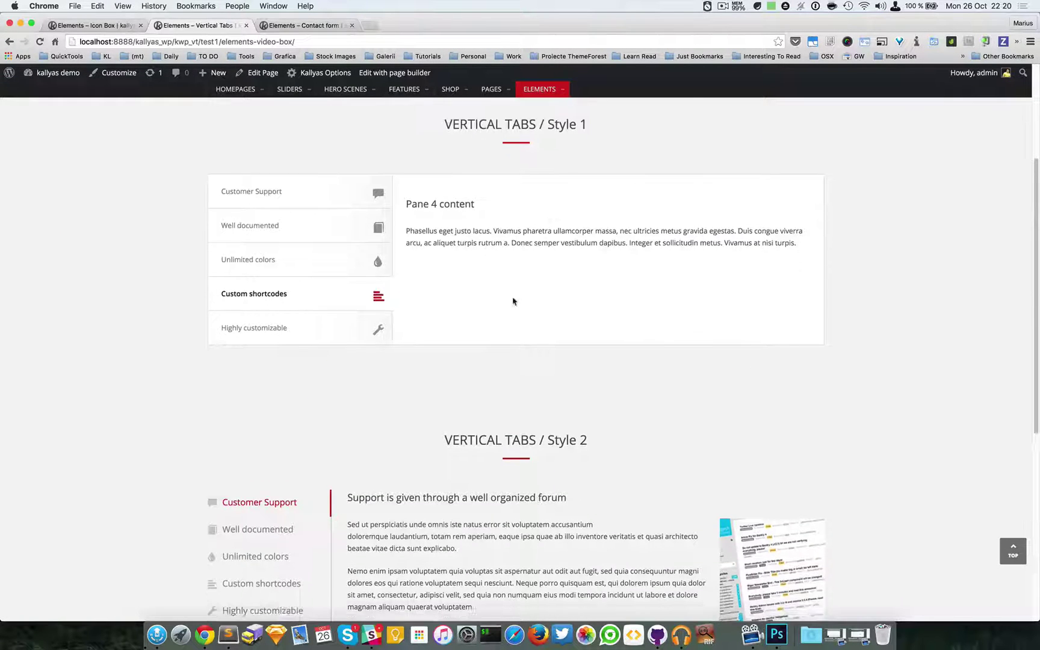
pyautogui.scroll(-5, 513, 301)
pyautogui.click(275, 232)
pyautogui.click(277, 257)
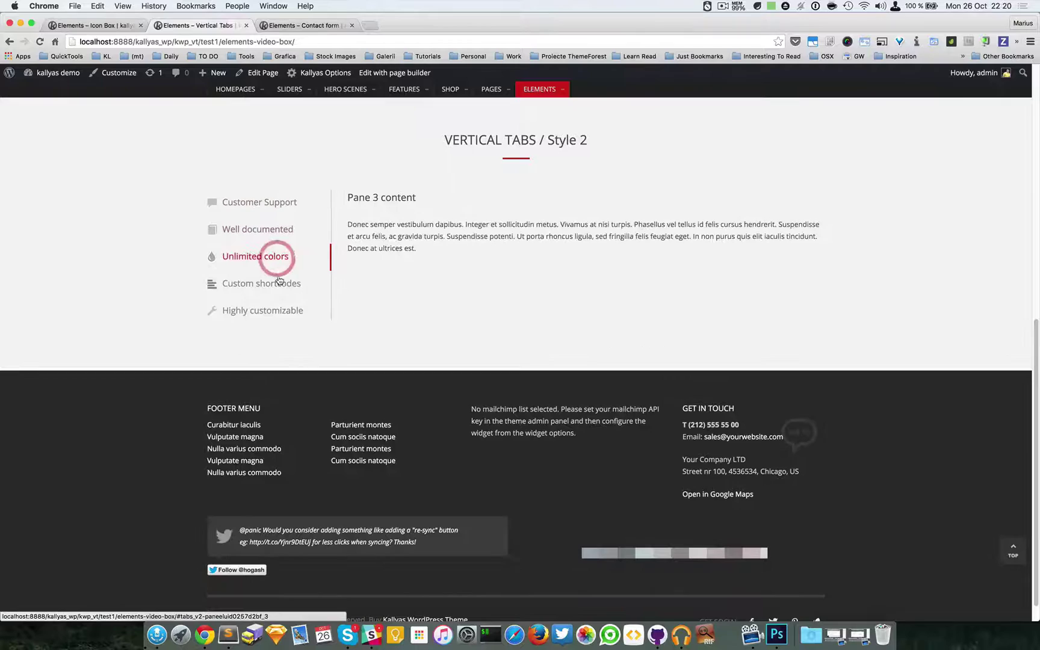
pyautogui.scroll(8, 378, 274)
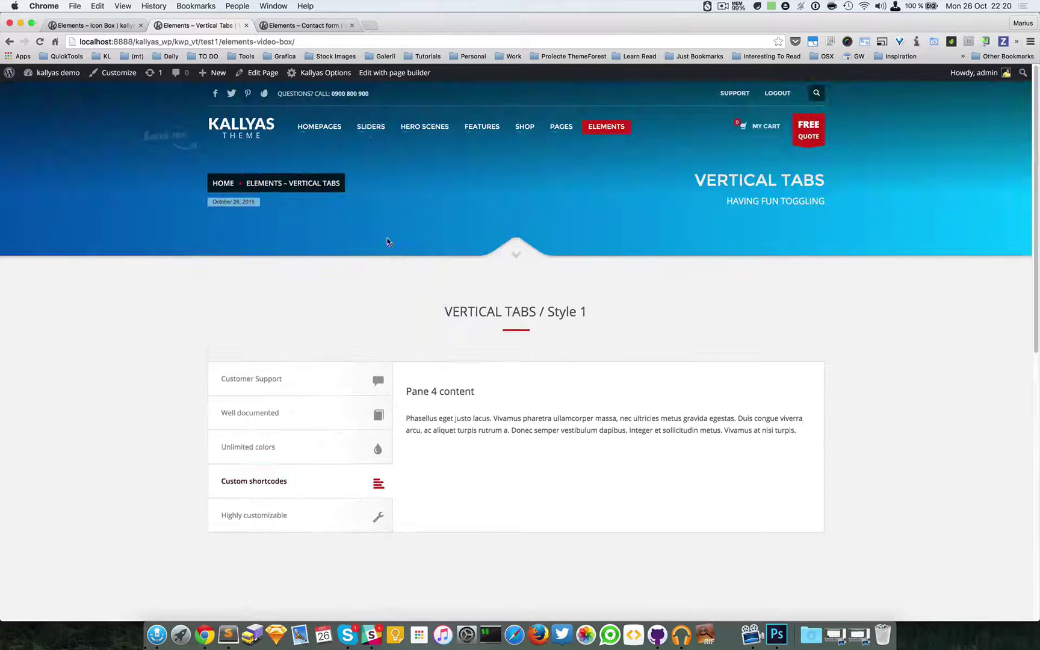
# Open the page in the page builder and bring up the Vertical Tabs options dialog, moved aside.
pyautogui.click(367, 76)
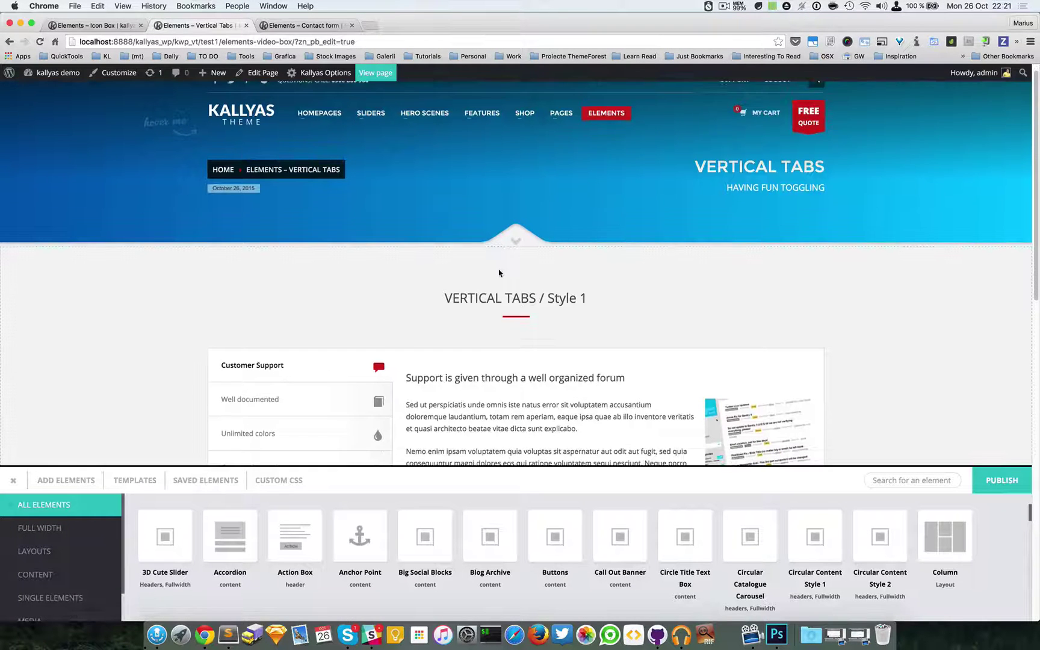
pyautogui.scroll(-5, 499, 273)
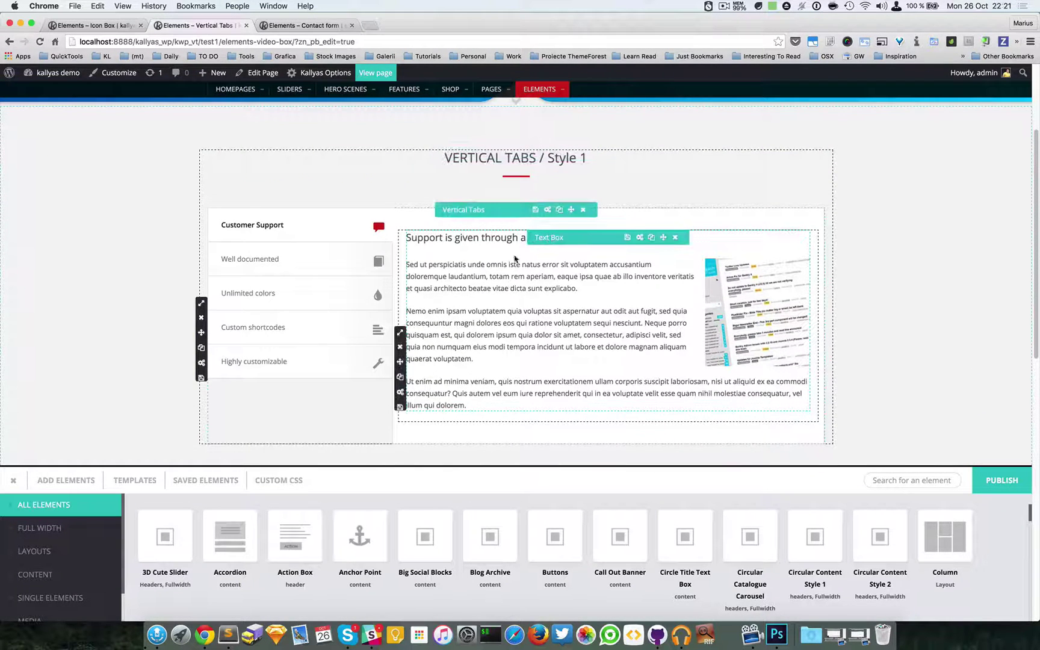
pyautogui.click(547, 210)
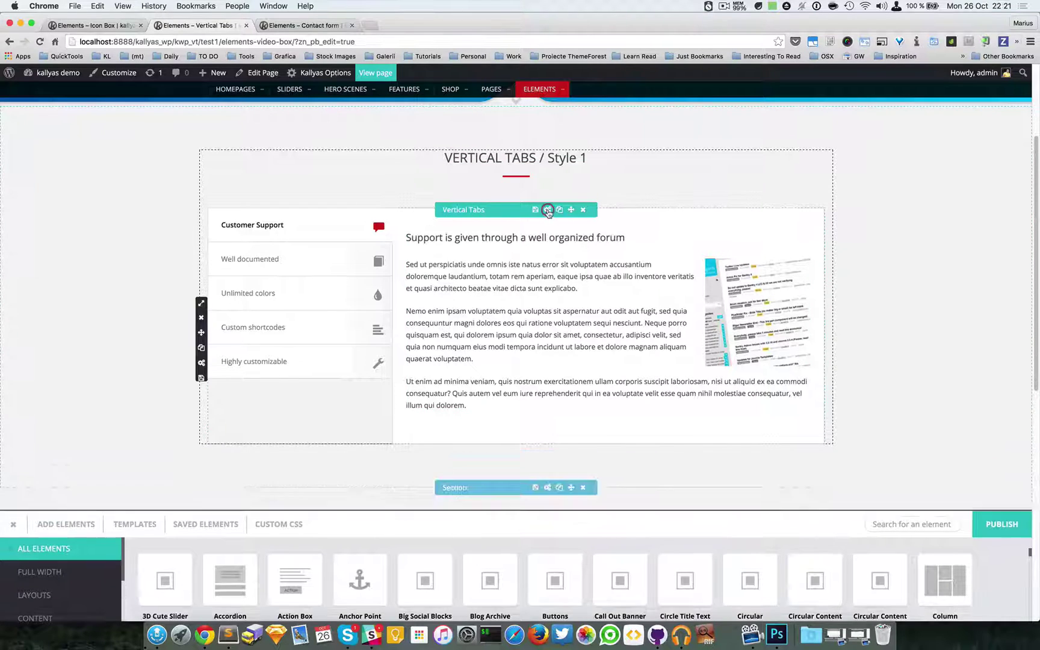
pyautogui.moveTo(529, 234); pyautogui.dragTo(725, 303)
# Check the tab style list without changing it, then scroll down to the five tab entries.
pyautogui.click(727, 364)
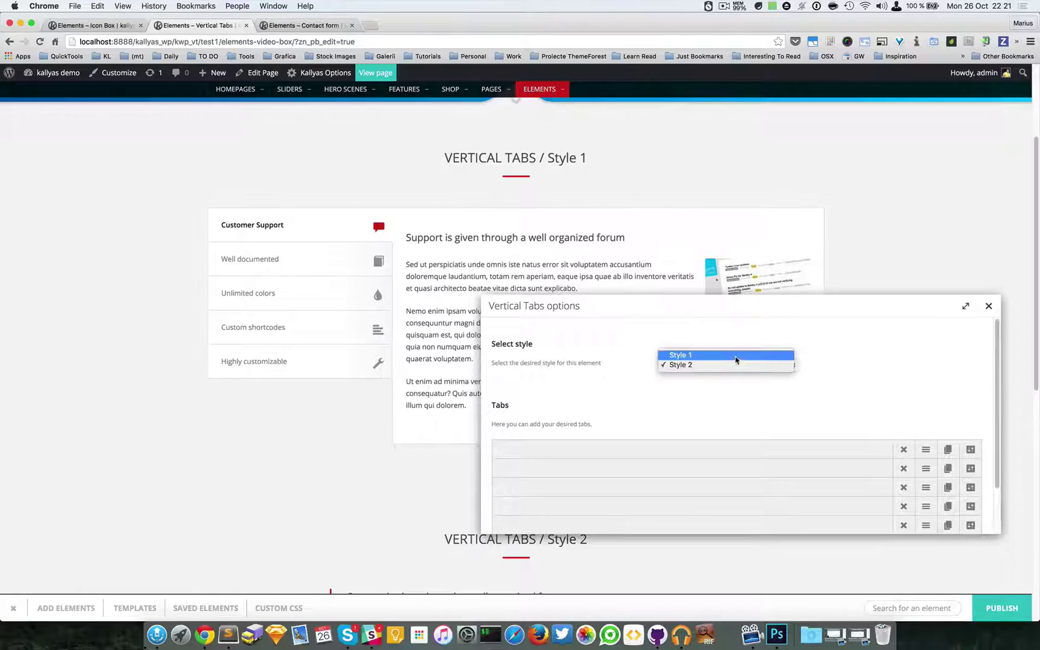
pyautogui.click(866, 363)
pyautogui.scroll(-2, 874, 372)
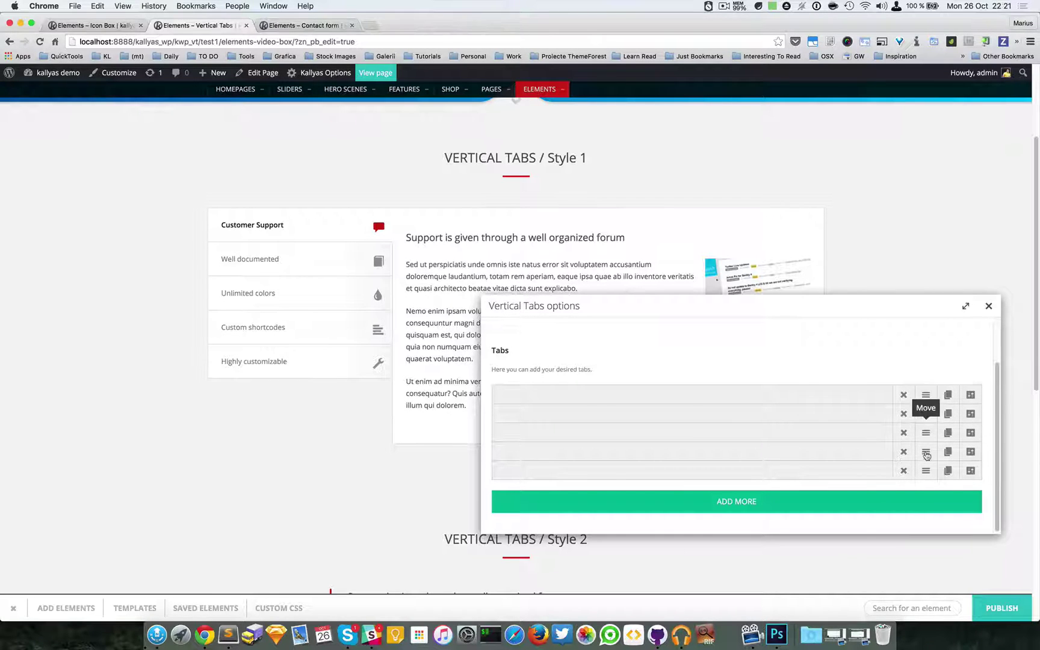
# Open the Customer Support tab's options and change its title to 'ANOTHER TITLE'.
pyautogui.click(970, 395)
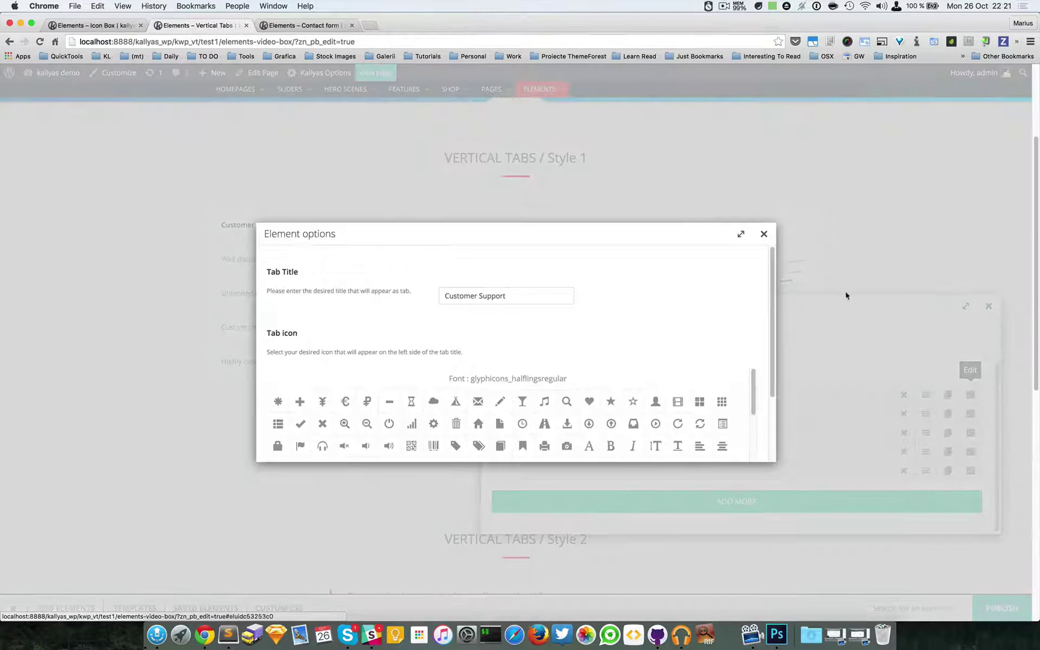
pyautogui.moveTo(729, 215); pyautogui.dragTo(782, 174)
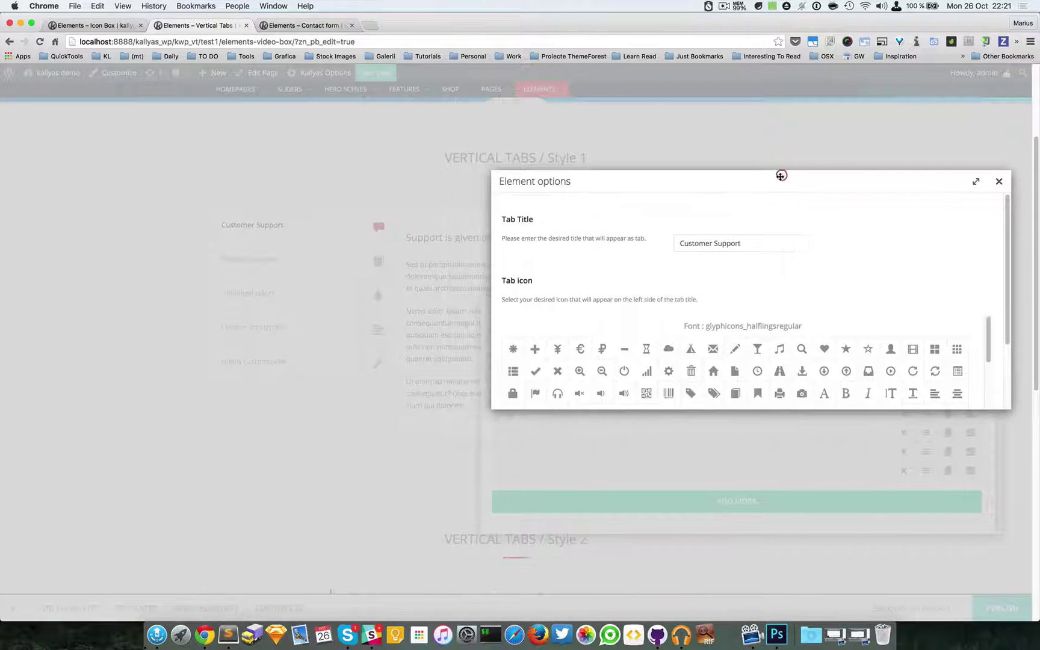
pyautogui.tripleClick(731, 245)
pyautogui.click(658, 247)
pyautogui.doubleClick(697, 243)
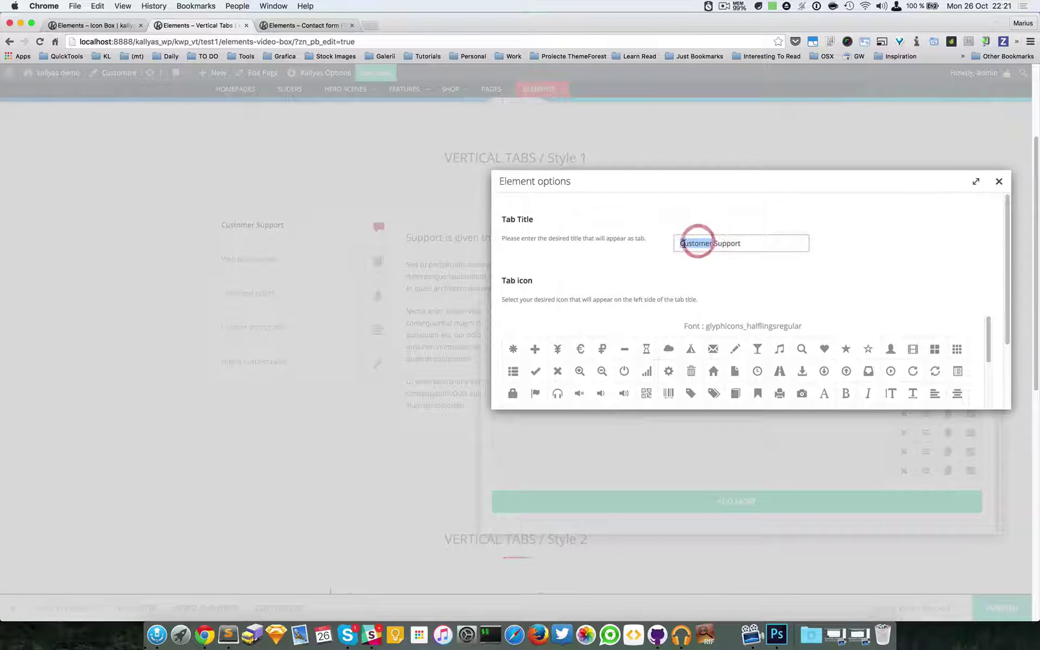
pyautogui.moveTo(682, 243); pyautogui.dragTo(735, 240)
pyautogui.write('ANOTHER')
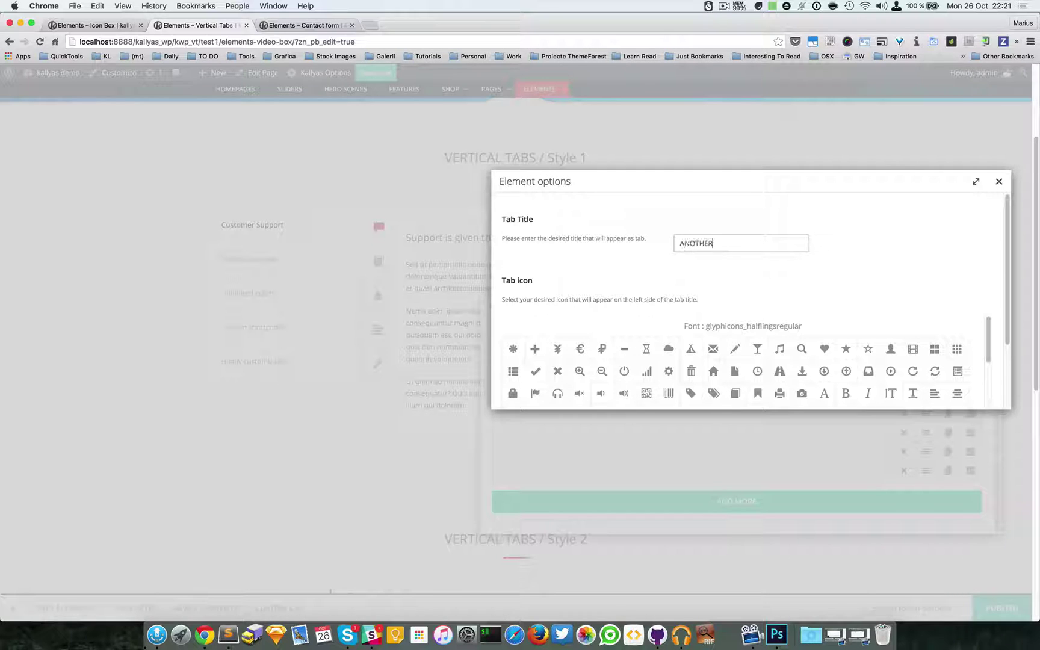
pyautogui.press('super+a')
pyautogui.press('Right')
pyautogui.write('T')
# Pick the play-circle icon for the tab in the icon grid.
pyautogui.scroll(-5, 890, 317)
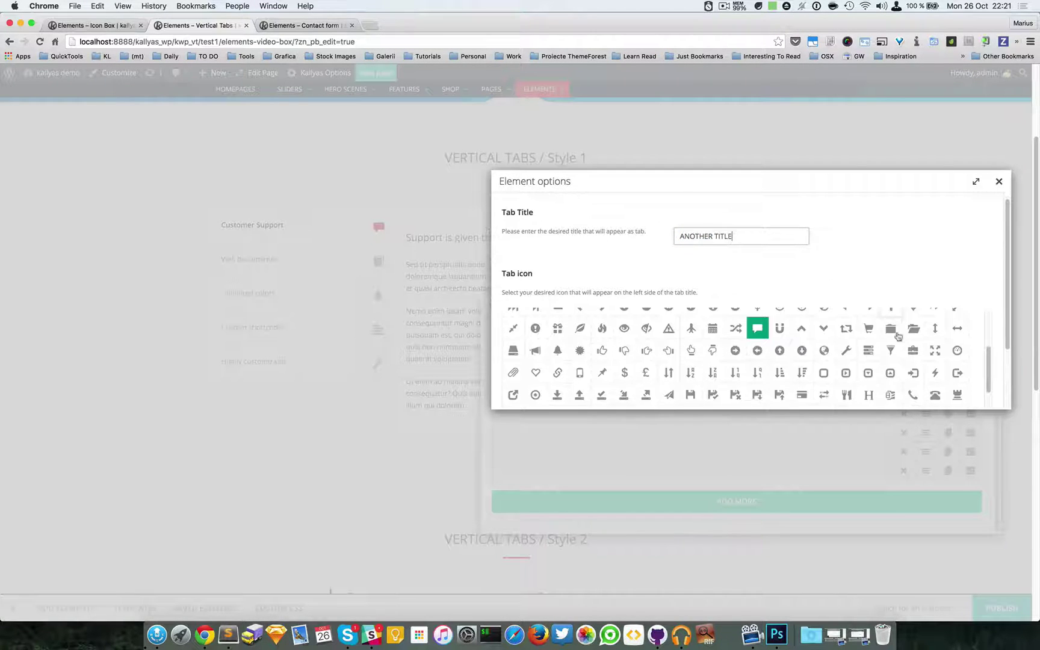
pyautogui.click(843, 376)
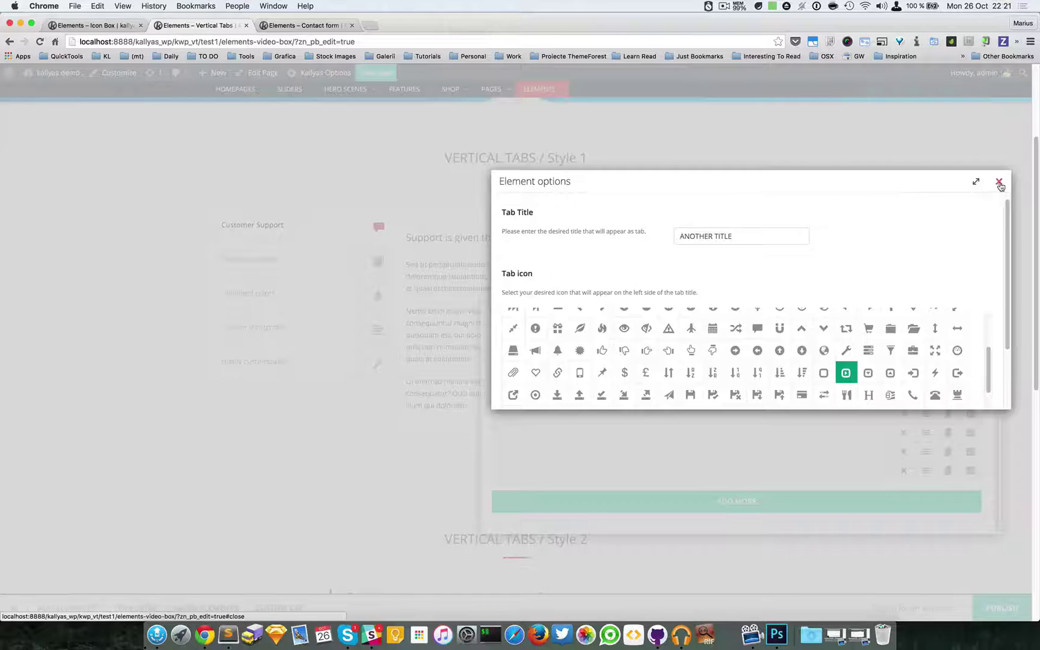
pyautogui.scroll(-4, 994, 208)
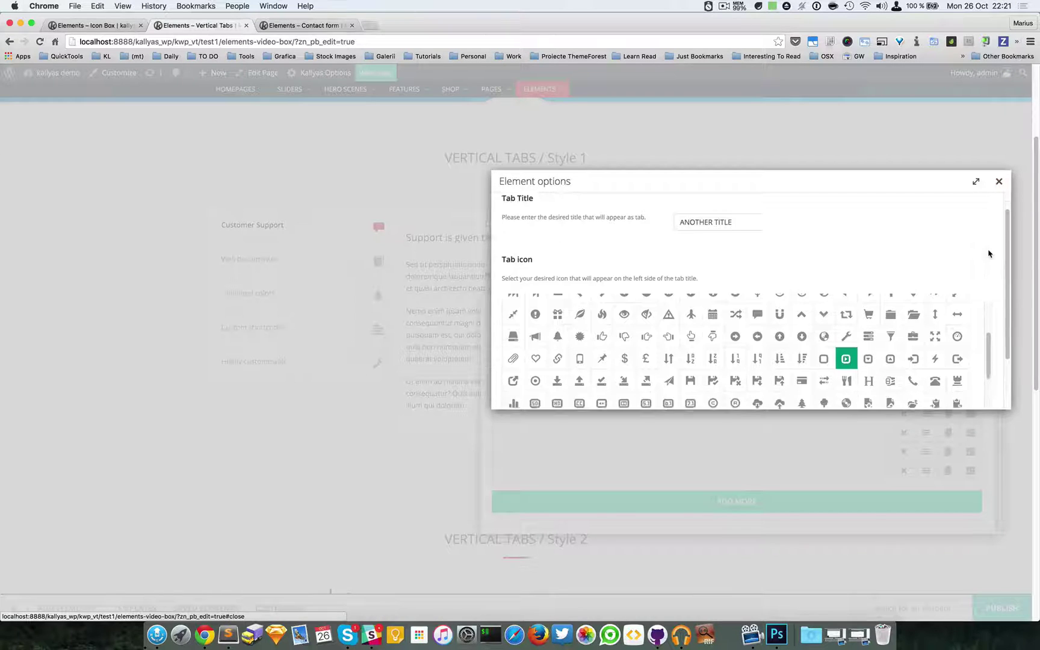
# Close both options dialogs to apply the changes, then show the Well documented tab's Pane 2.
pyautogui.click(999, 182)
pyautogui.click(992, 308)
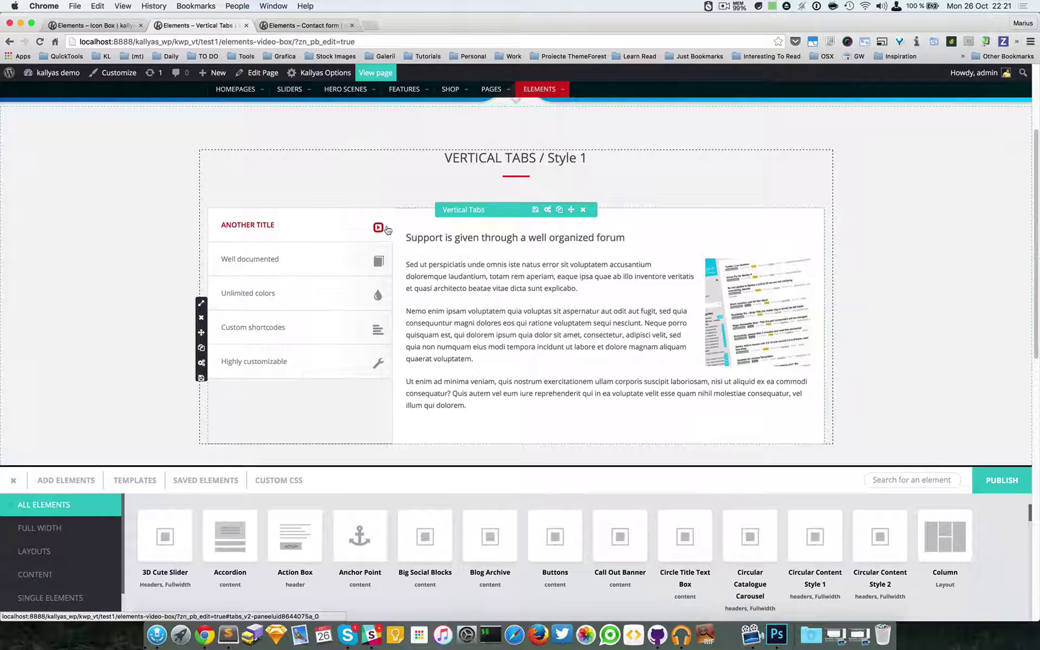
pyautogui.click(368, 272)
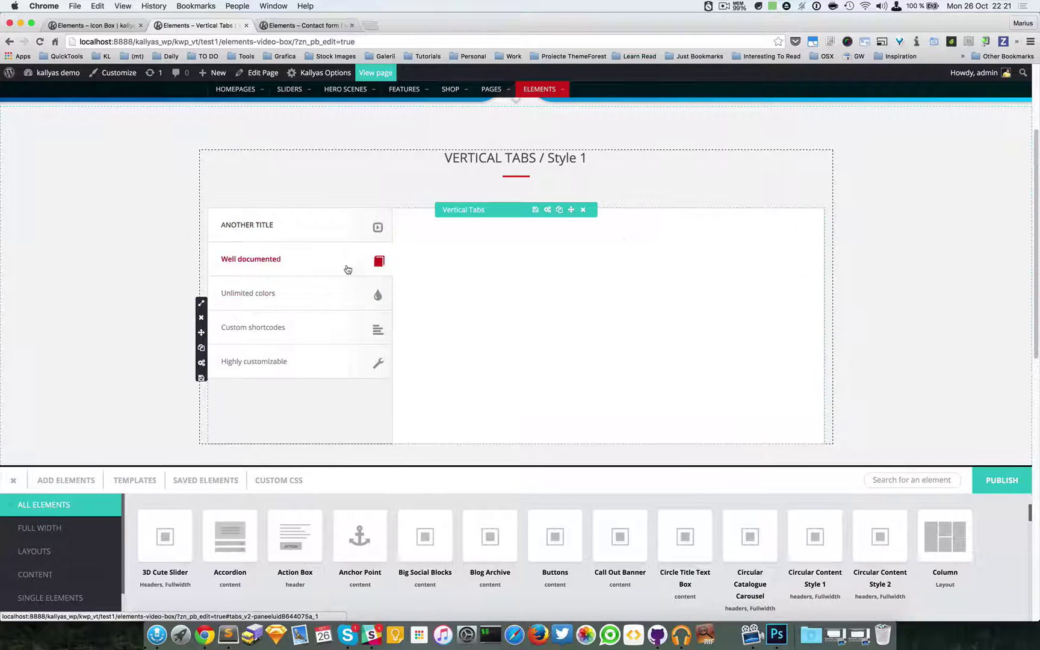
pyautogui.scroll(-3, 355, 301)
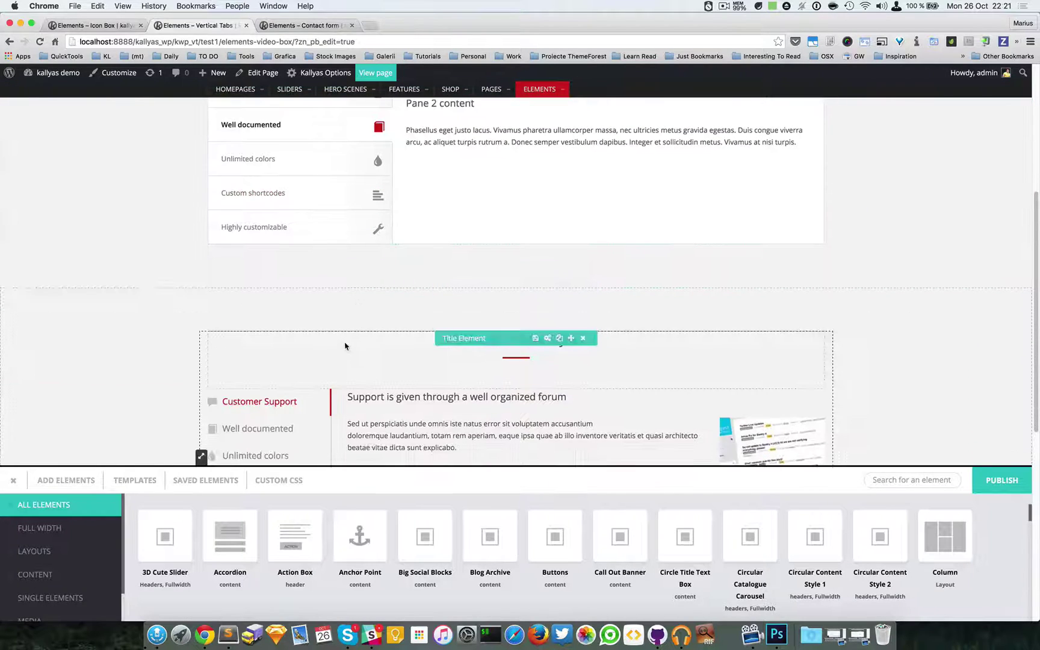
# Cycle the Style 2 tabs (Well documented, Unlimited colors, Customer Support), then scroll back to Style 1.
pyautogui.scroll(-4, 268, 397)
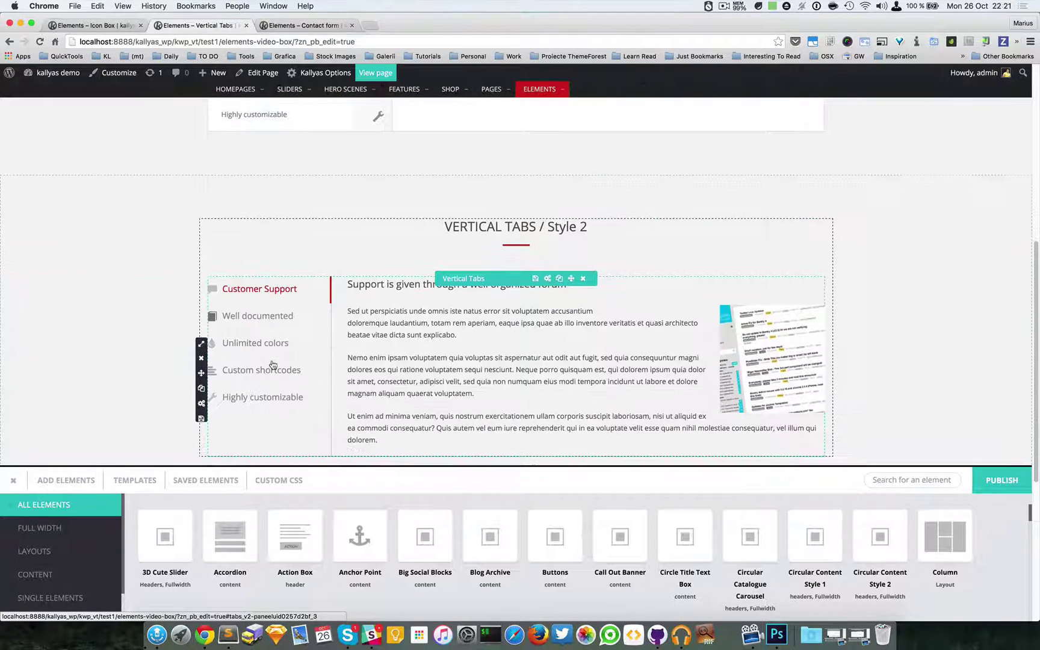
pyautogui.click(274, 314)
pyautogui.click(276, 342)
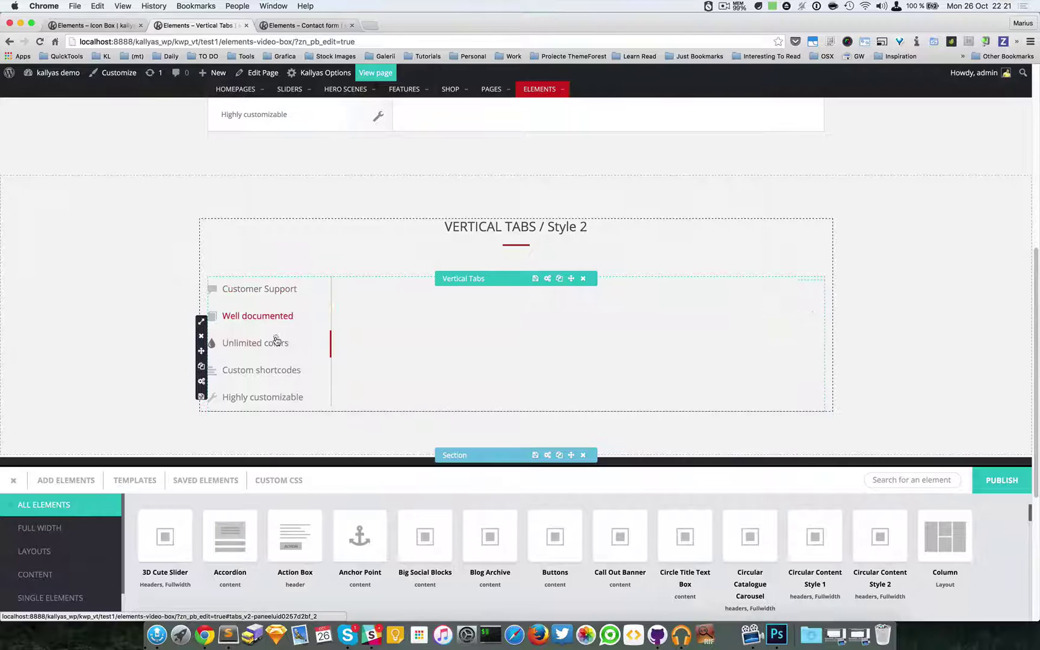
pyautogui.click(278, 290)
pyautogui.scroll(10, 282, 309)
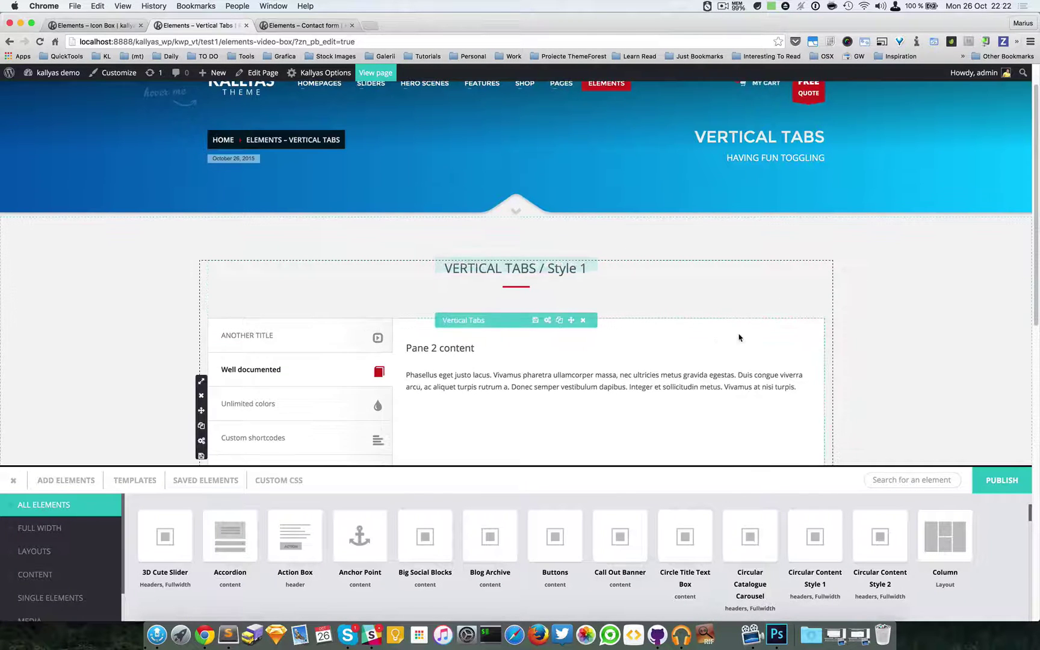
pyautogui.scroll(-3, 847, 337)
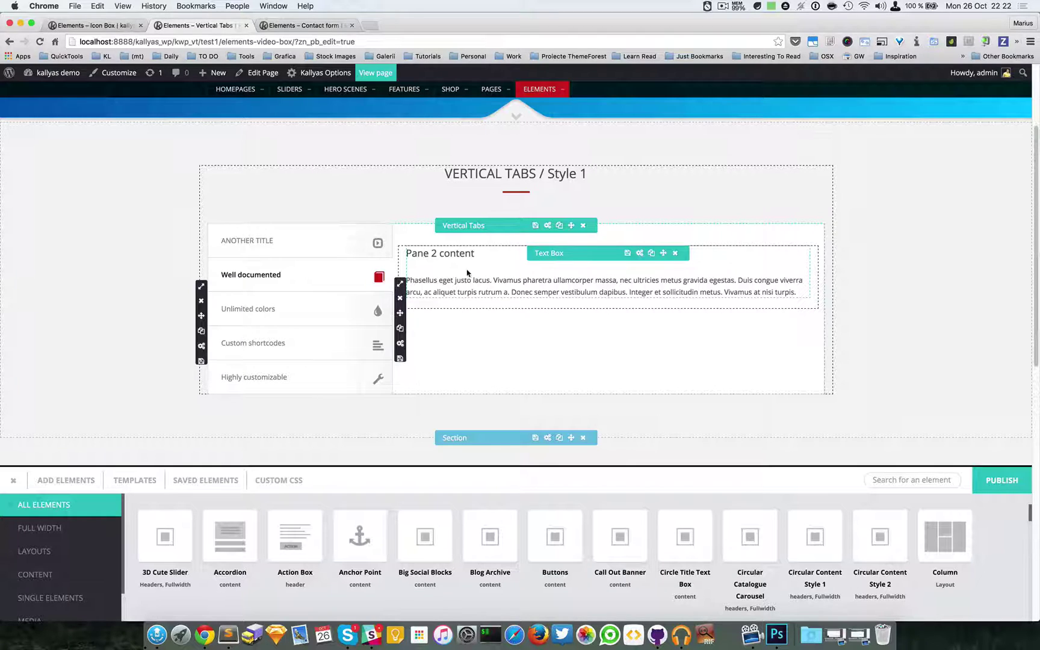
# Delete the Text Box from the Well documented pane, confirming with YES.
pyautogui.click(675, 254)
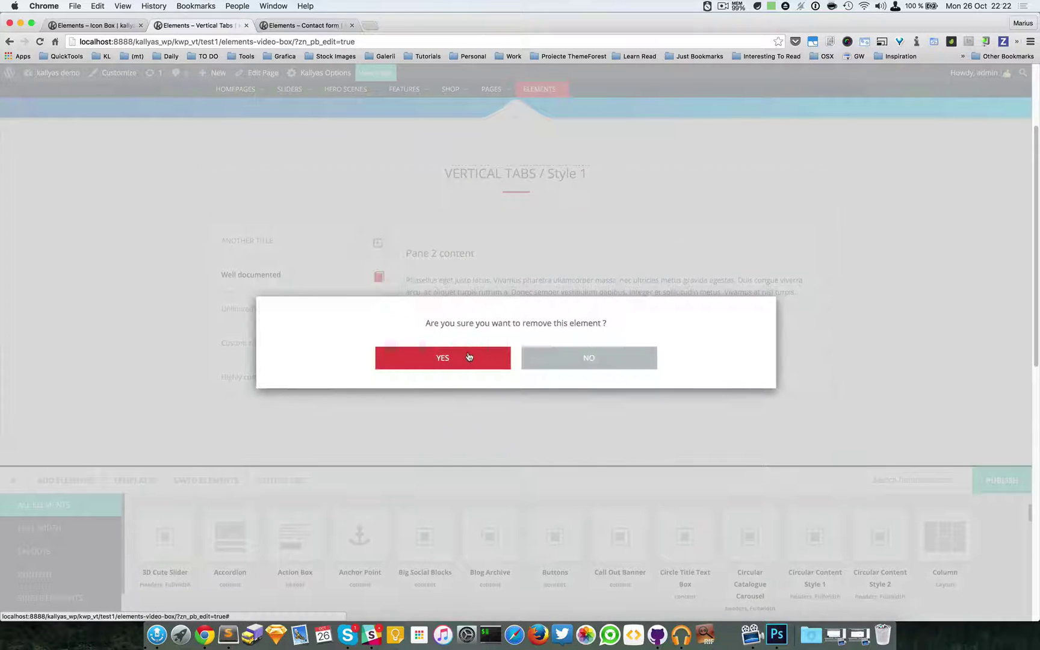
pyautogui.click(468, 357)
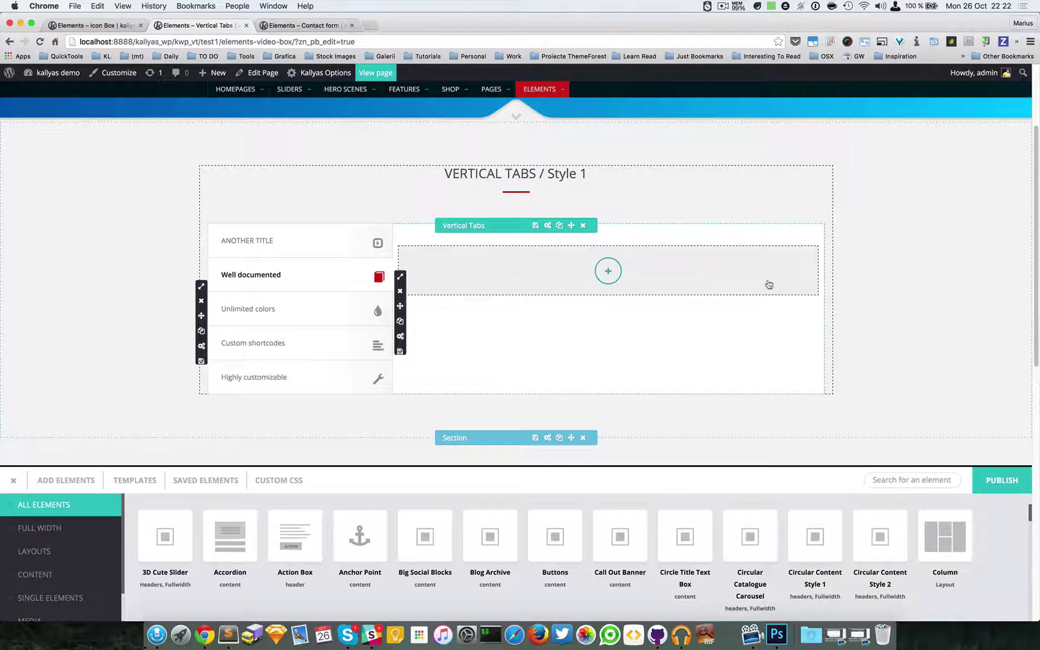
pyautogui.moveTo(412, 282)
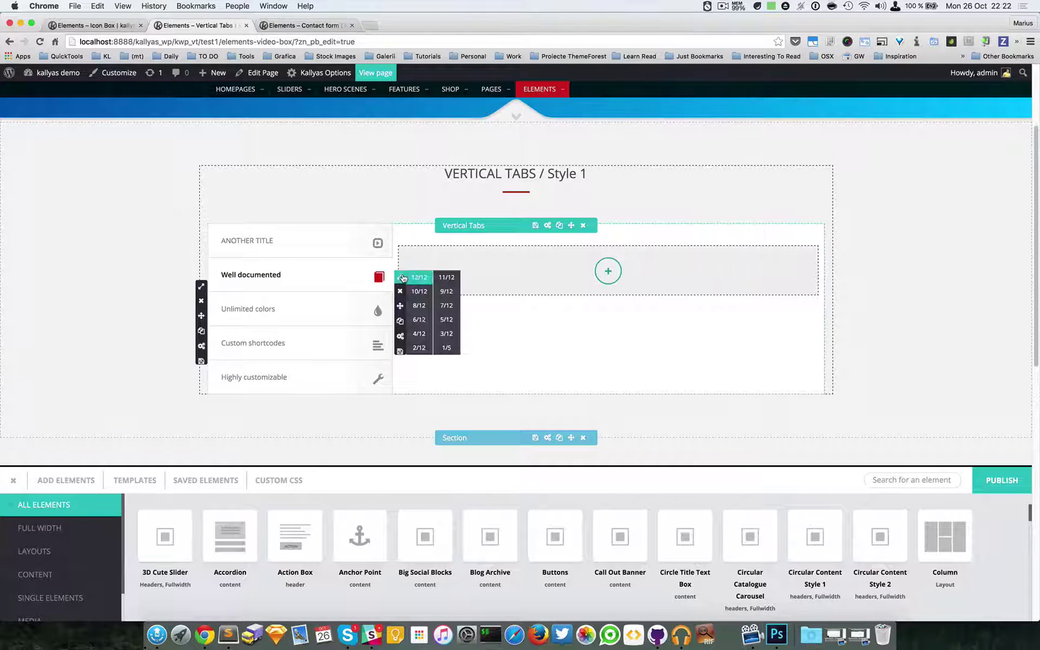
# Try column widths 8/12, 9/12 and 3/12, restore 12/12, then list the addable elements.
pyautogui.click(419, 306)
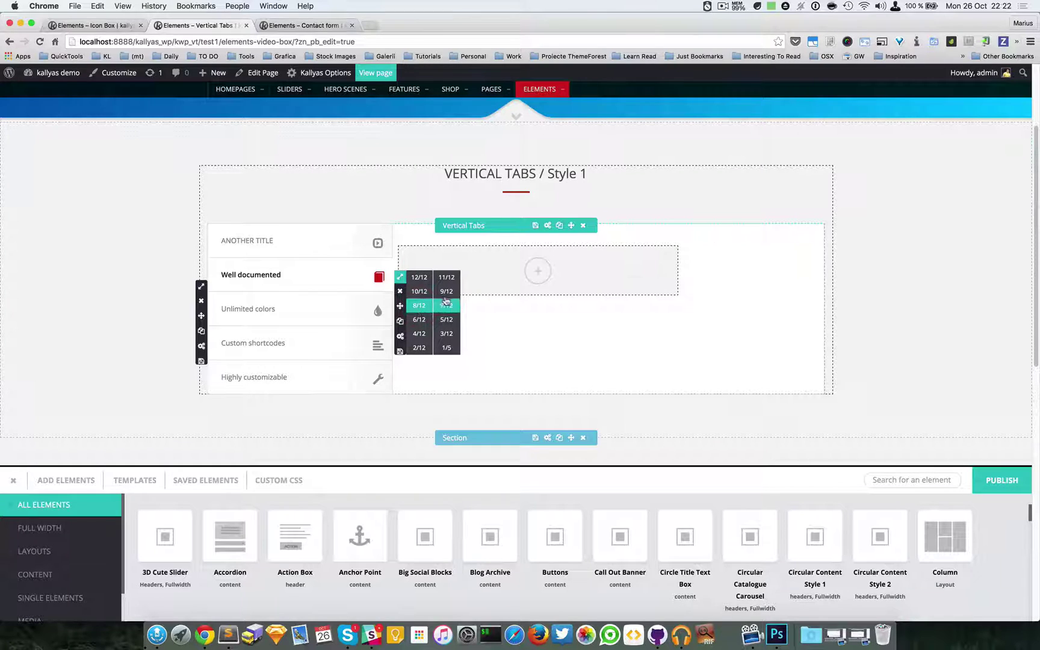
pyautogui.click(445, 304)
pyautogui.click(446, 334)
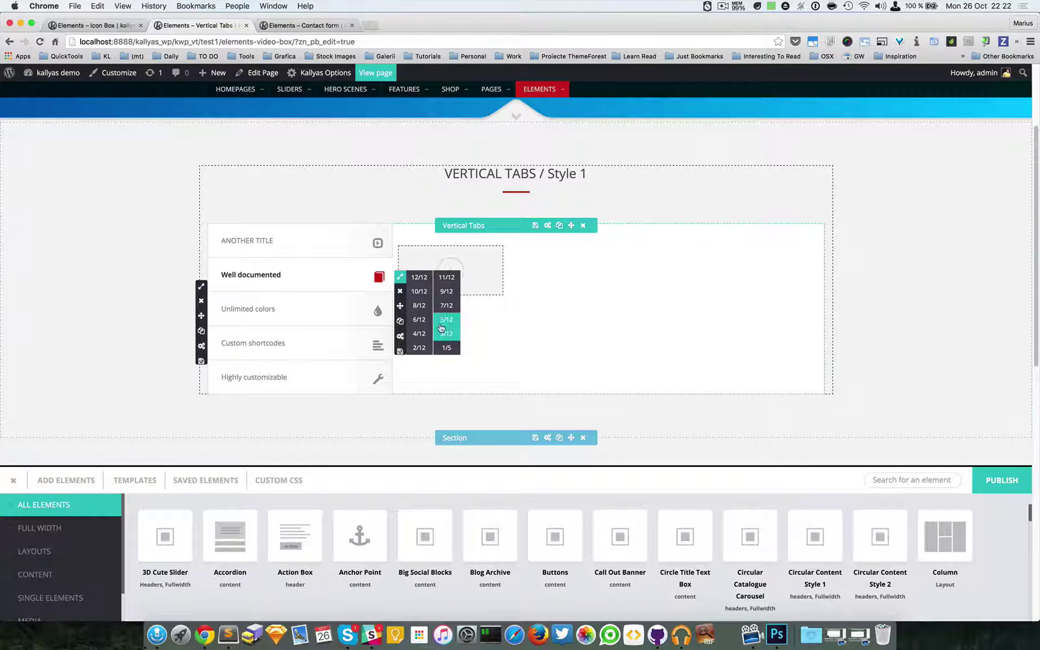
pyautogui.click(419, 276)
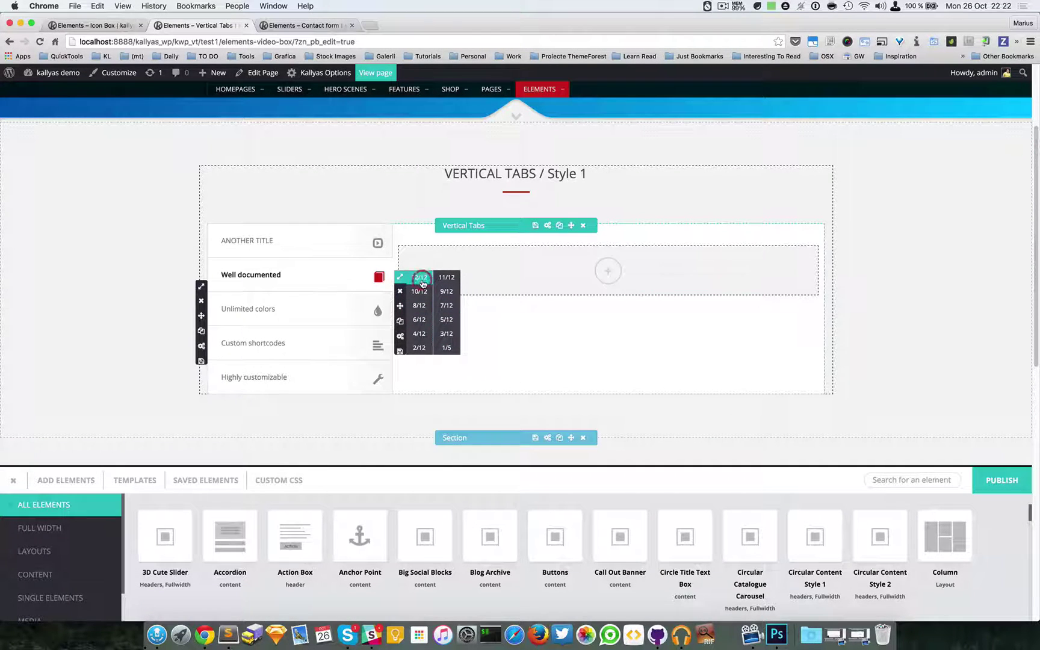
pyautogui.click(609, 270)
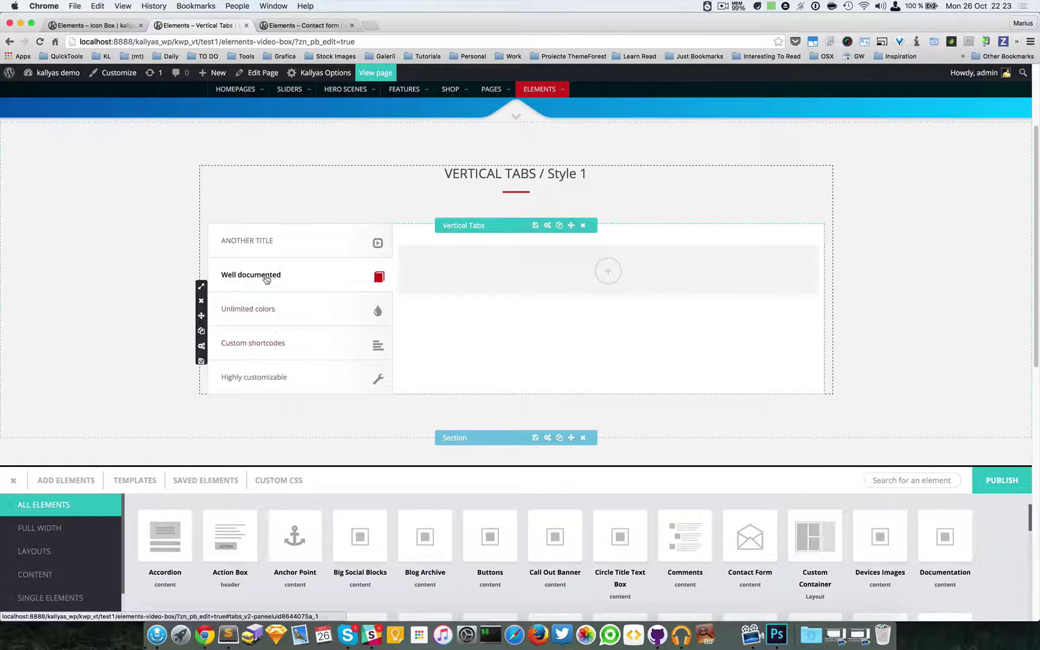
# Click through Unlimited colors and Custom shortcodes, ending on the ANOTHER TITLE tab's pane.
pyautogui.click(261, 313)
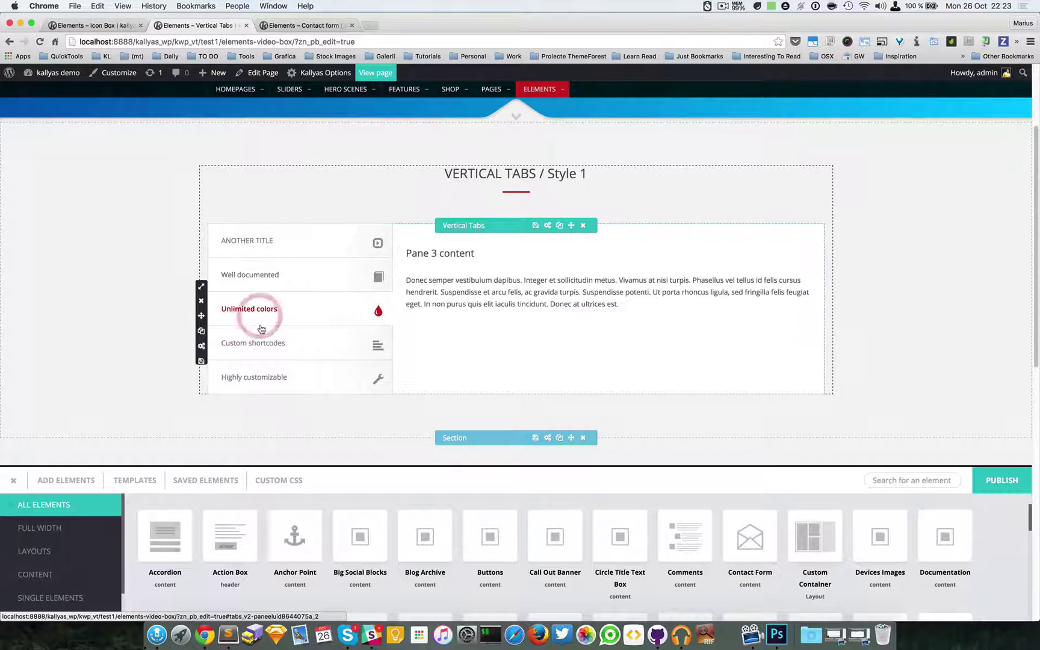
pyautogui.click(260, 345)
pyautogui.click(304, 252)
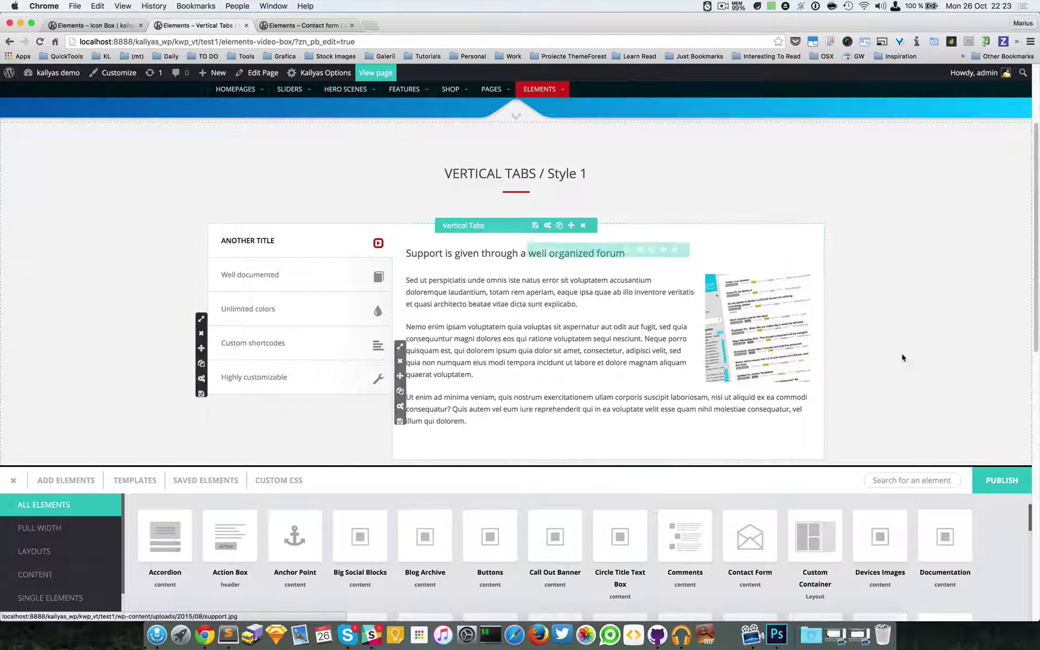
pyautogui.scroll(-3, 918, 357)
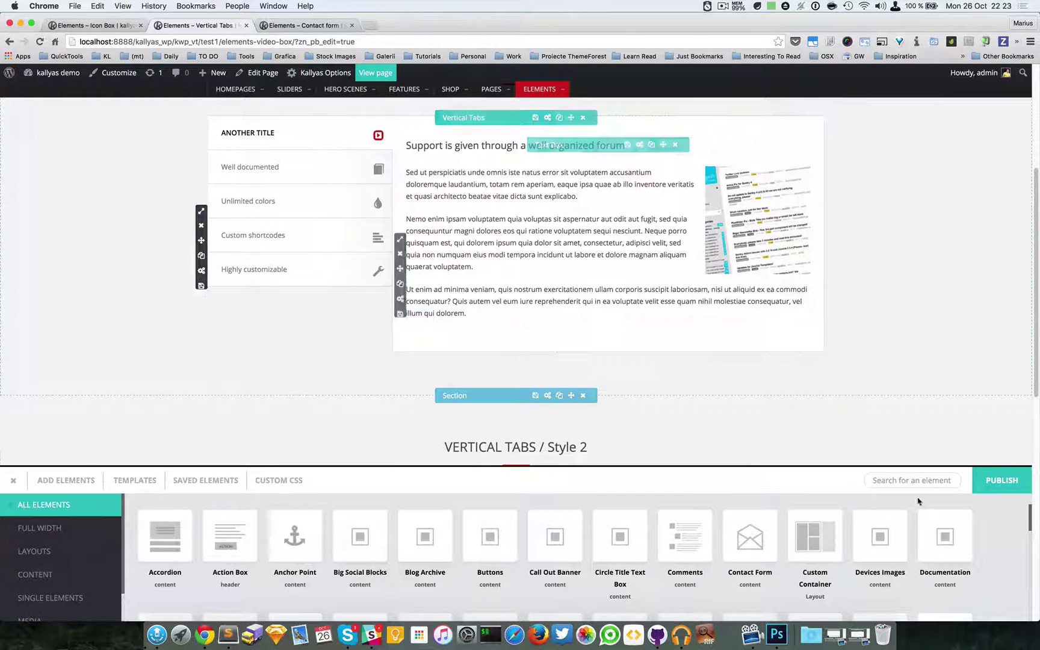
# Delete the old Text Box and drop a new Text Box, found by searching 'TEXT', into the pane.
pyautogui.click(681, 145)
pyautogui.click(484, 358)
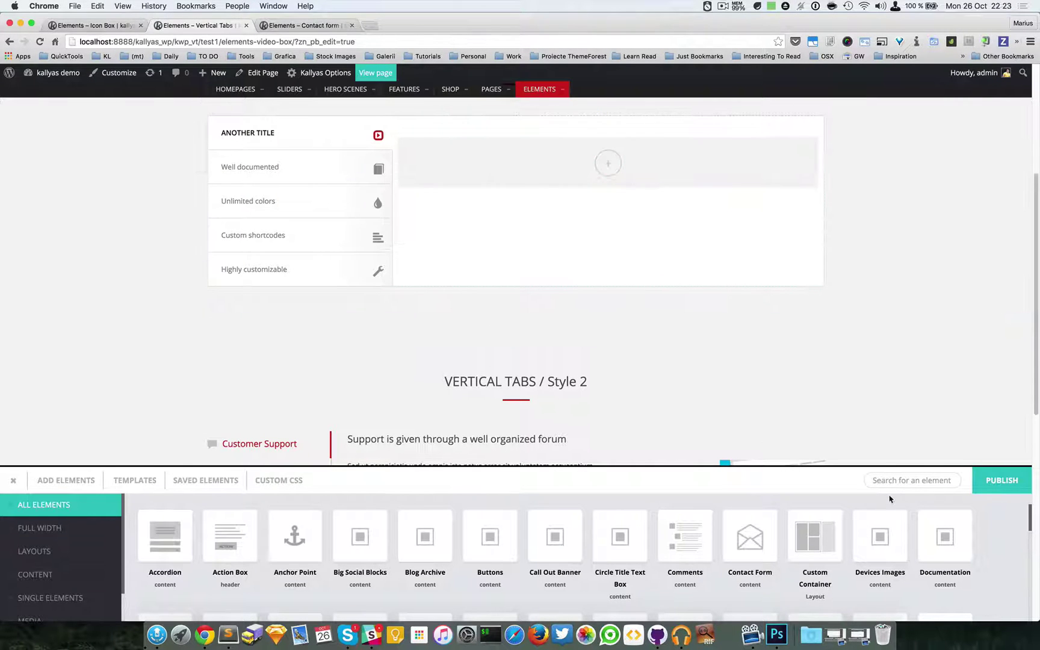
pyautogui.click(898, 478)
pyautogui.write('TEXT')
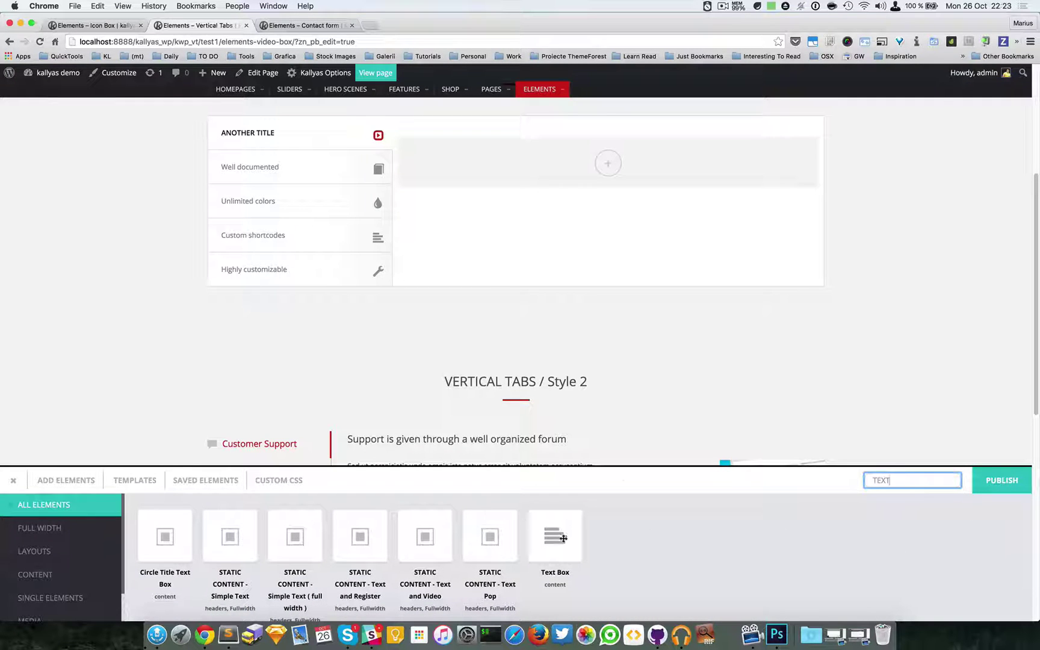
pyautogui.moveTo(563, 538); pyautogui.dragTo(611, 157)
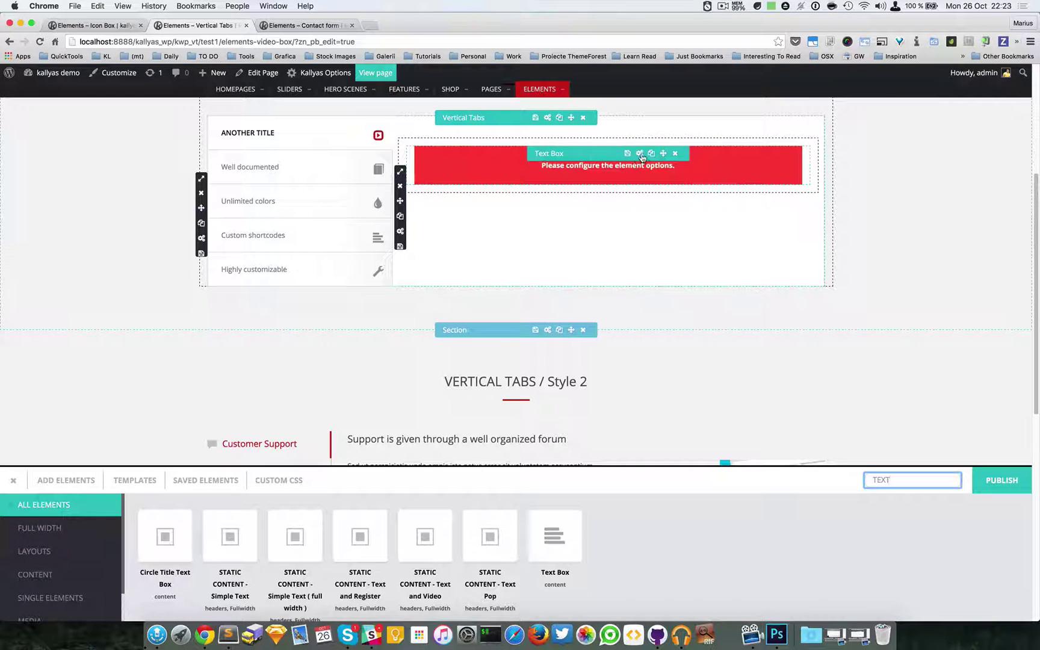
# Paste generated lorem ipsum dummy text into the new Text Box's content.
pyautogui.click(640, 154)
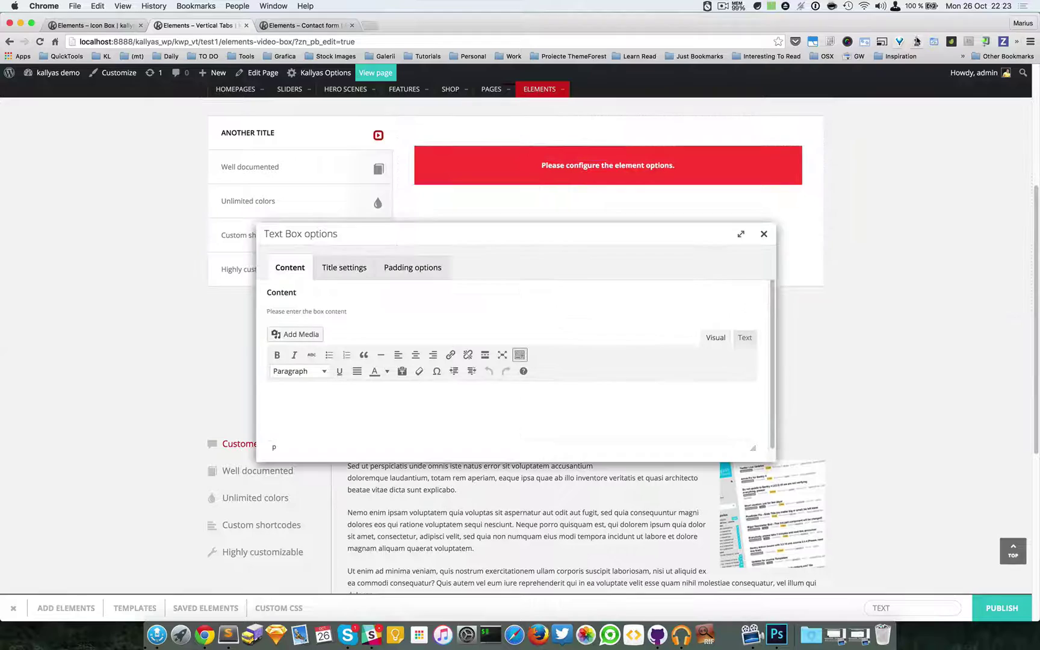
pyautogui.click(917, 41)
pyautogui.click(783, 156)
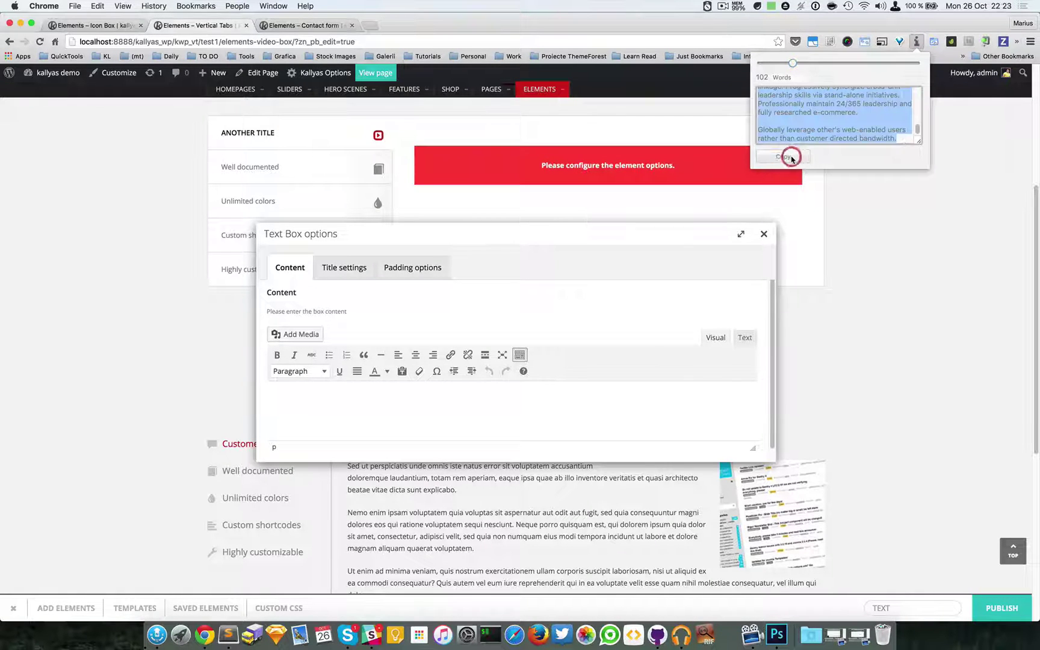
pyautogui.click(554, 408)
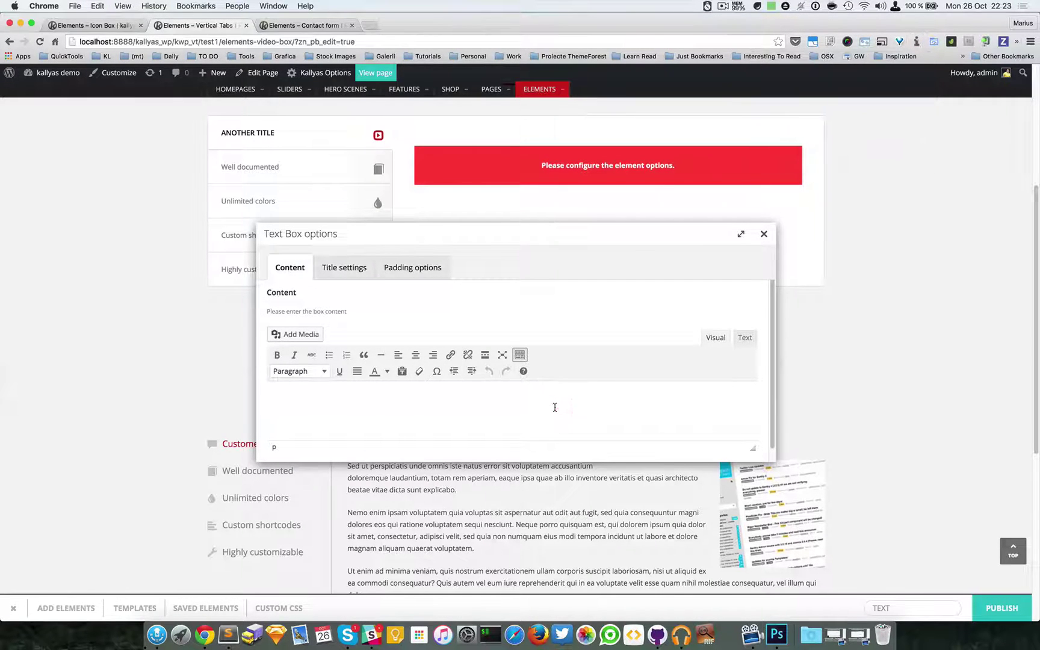
pyautogui.press('super+v')
# Apply the dummy text, then check the Well documented, Unlimited colors and ANOTHER TITLE tabs.
pyautogui.click(763, 234)
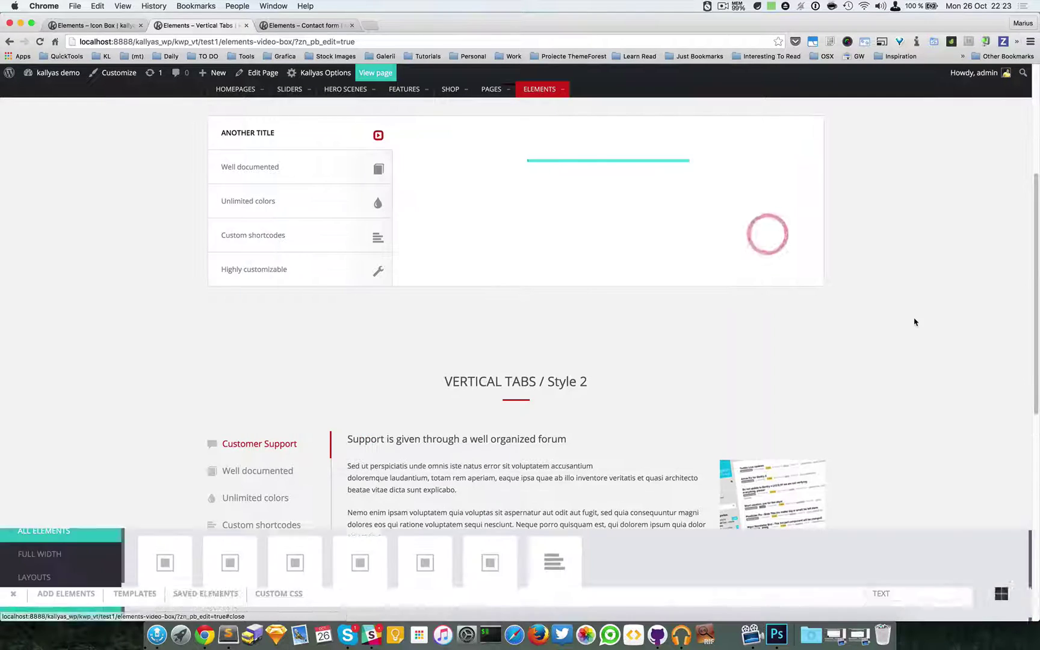
pyautogui.scroll(2, 915, 313)
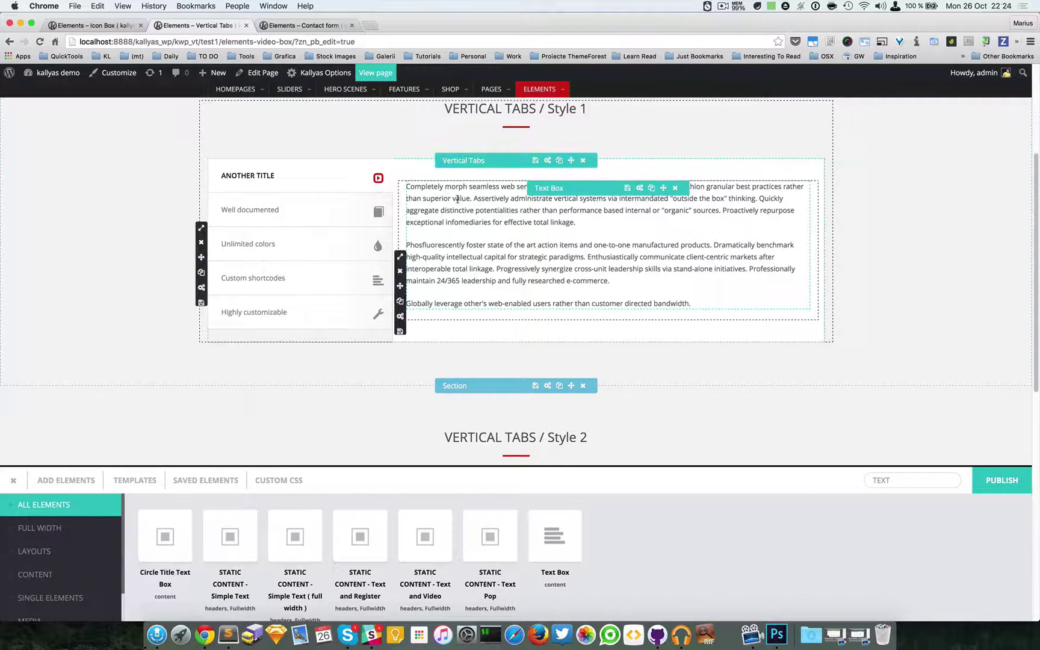
pyautogui.click(318, 208)
pyautogui.click(305, 251)
pyautogui.click(295, 182)
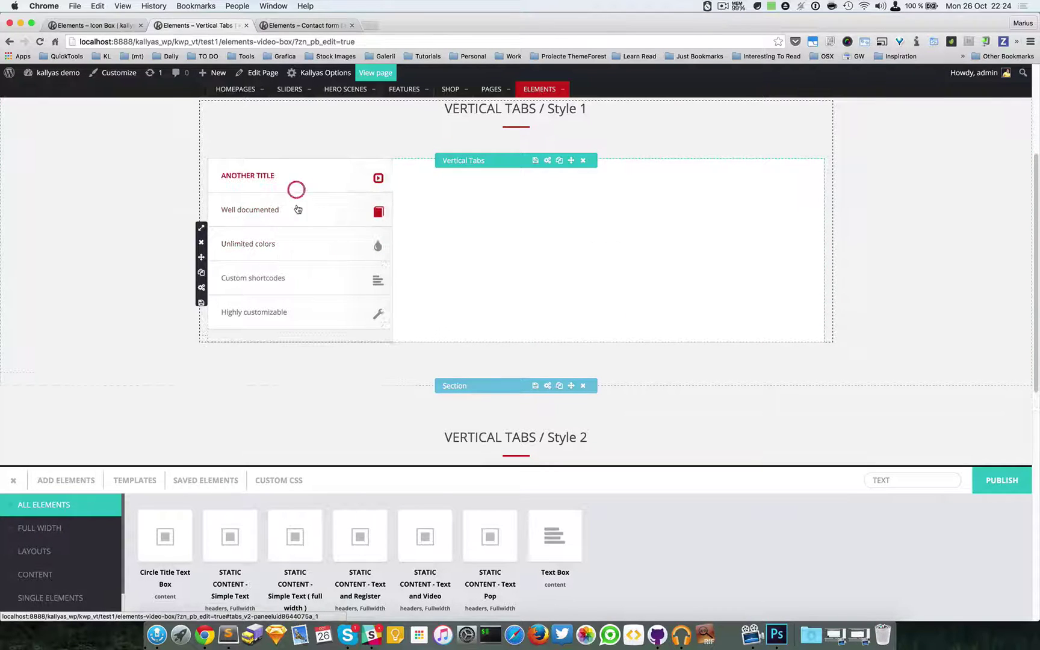
pyautogui.click(296, 208)
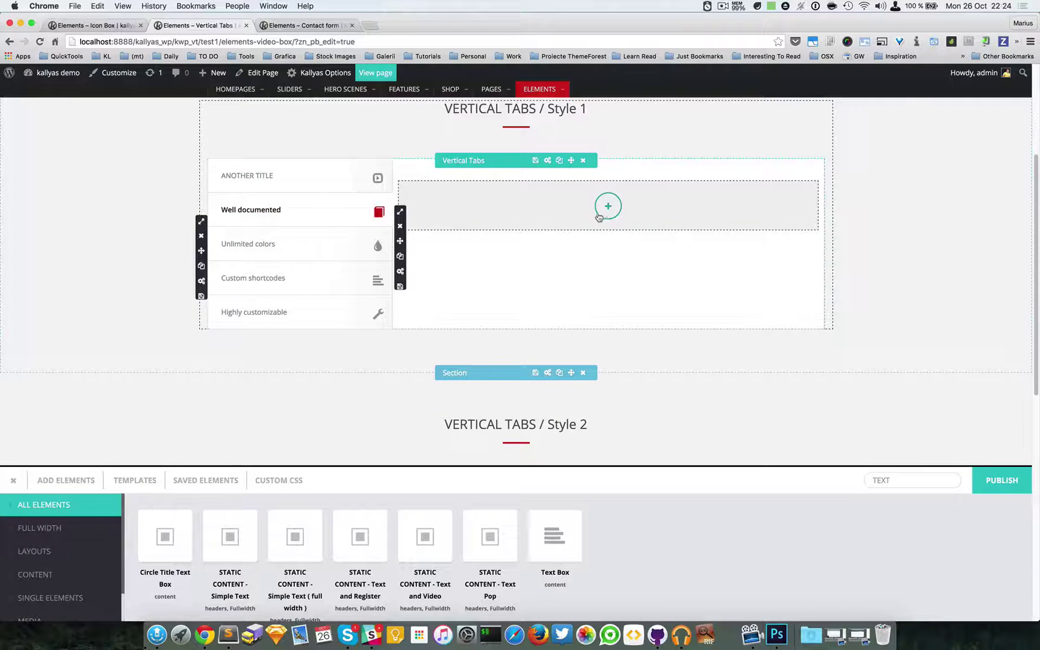
pyautogui.click(314, 174)
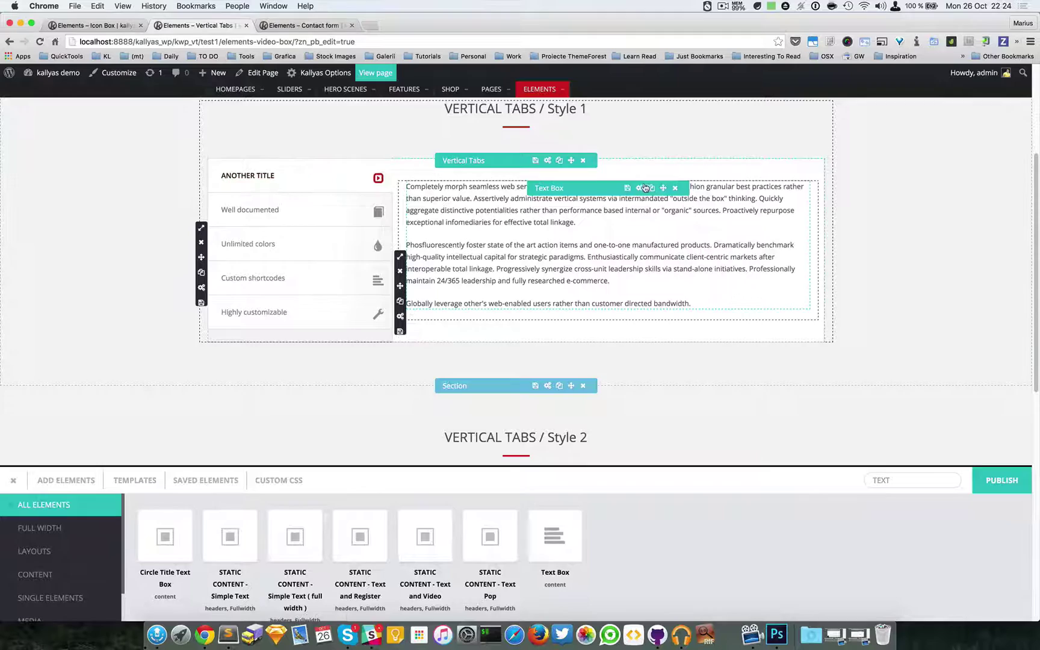
# Review the ANOTHER TITLE Text Box's padding options, leaving them unchanged.
pyautogui.click(642, 187)
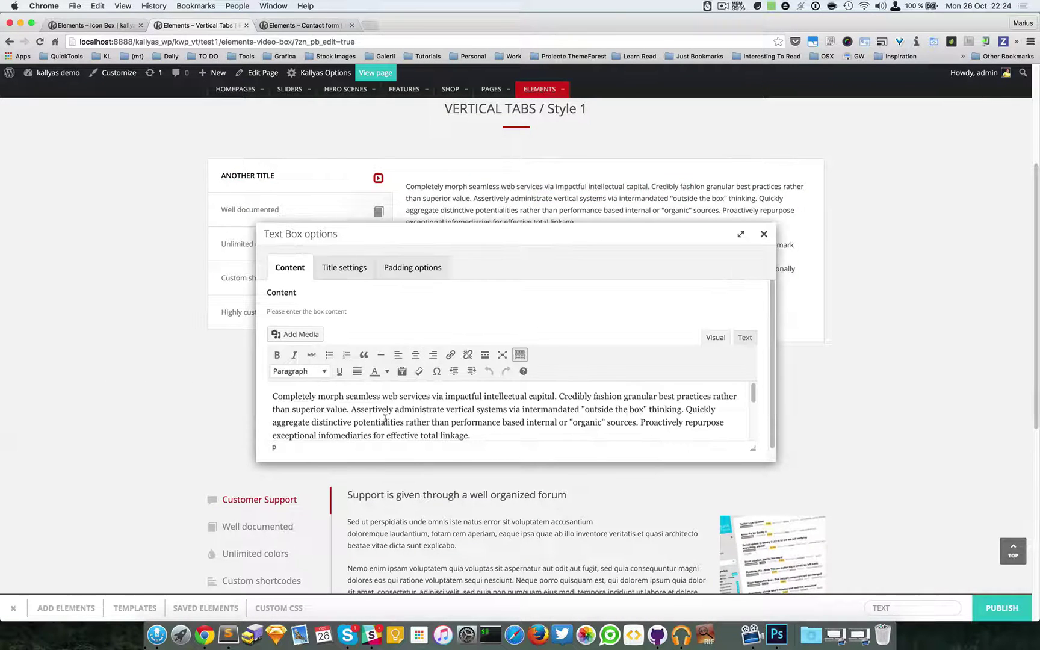
pyautogui.scroll(-3, 385, 419)
pyautogui.scroll(3, 436, 423)
pyautogui.click(413, 268)
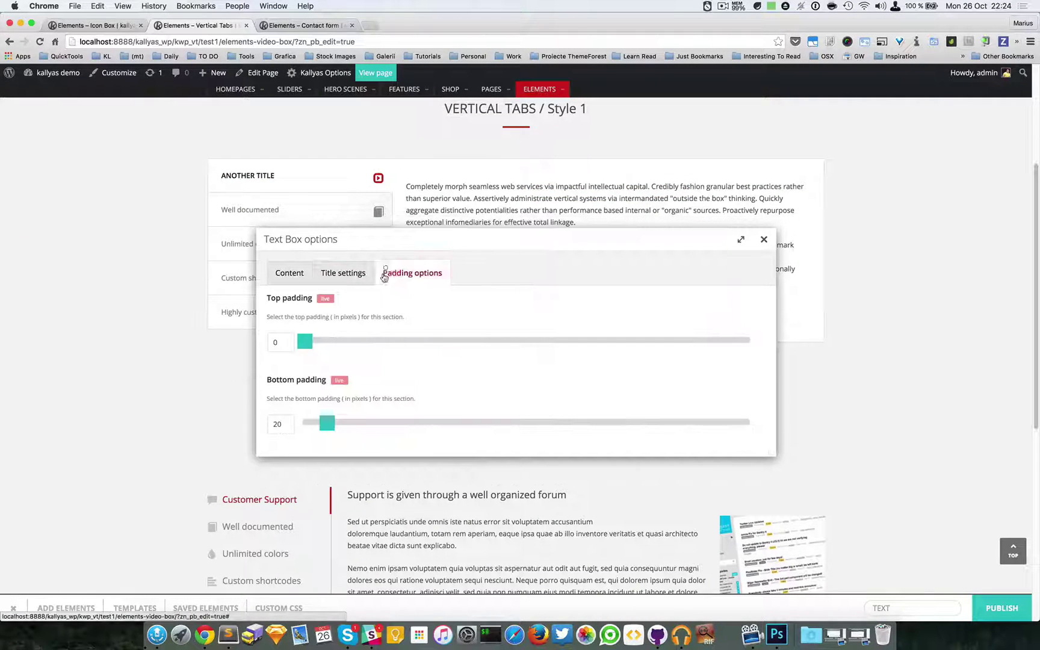
pyautogui.click(763, 241)
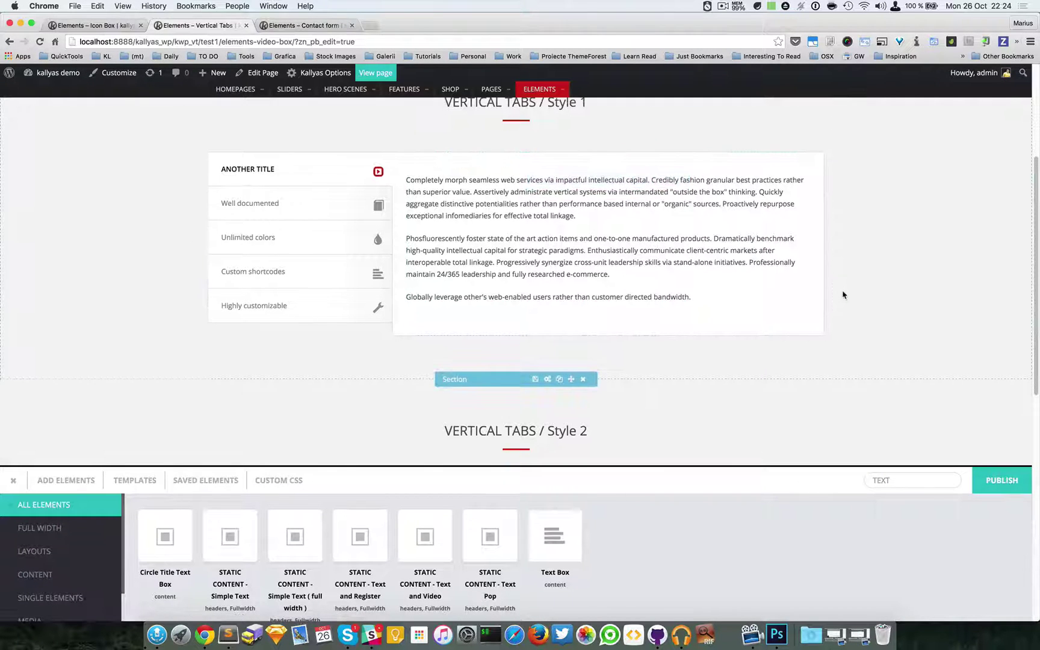
pyautogui.scroll(1, 842, 295)
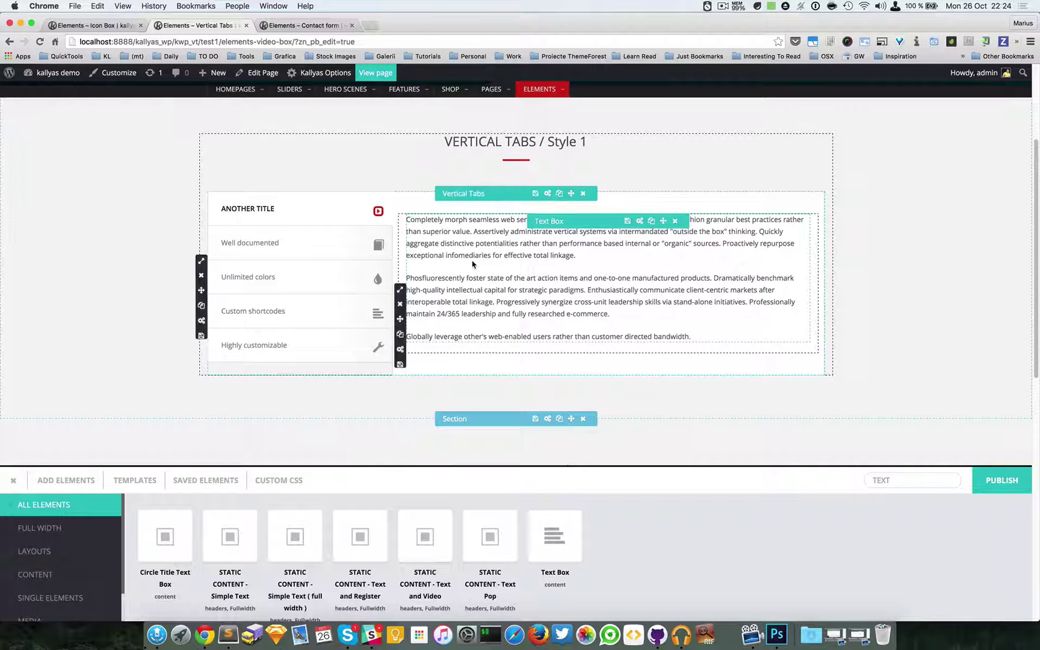